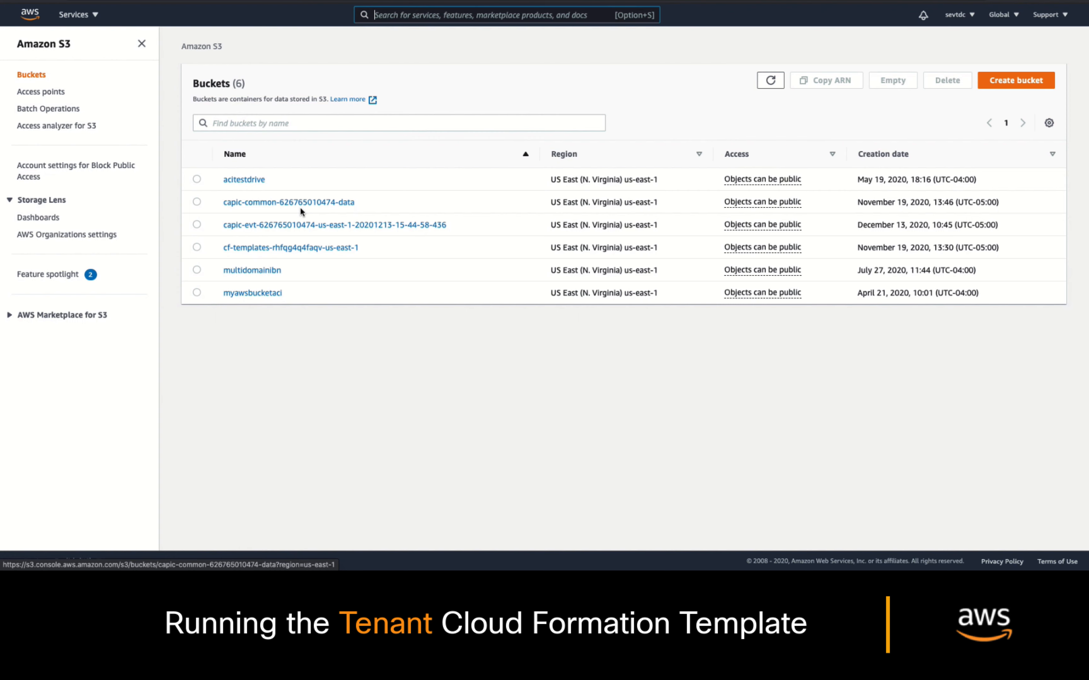
# - Download tenant-cft.json from the capic-common data bucket in Amazon S3
pyautogui.click(338, 203)
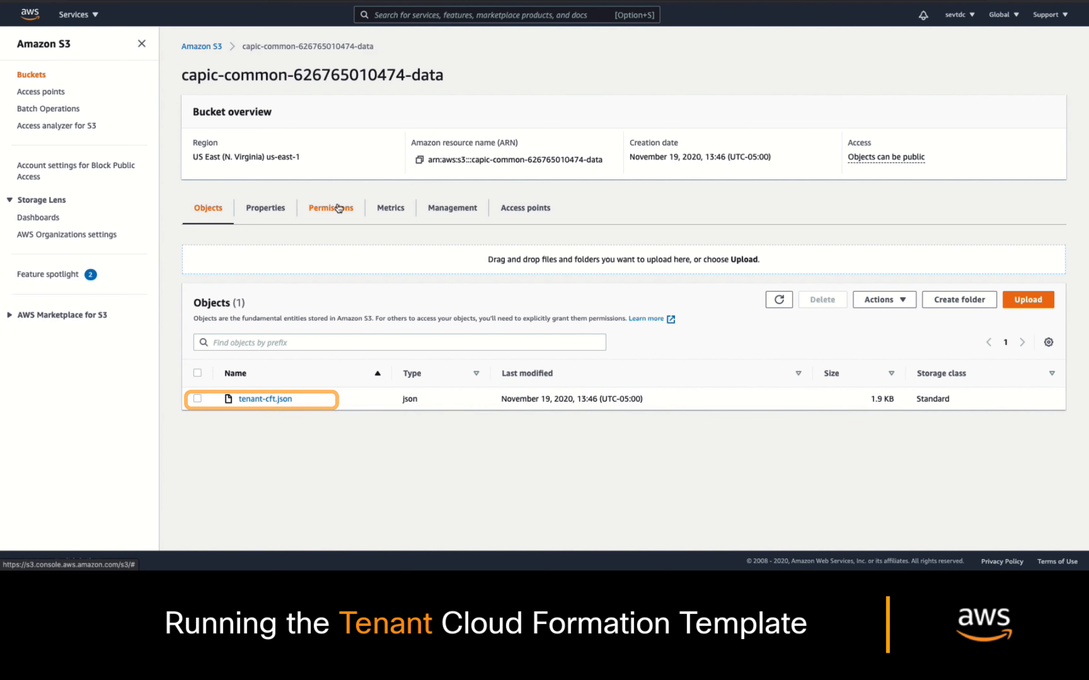
pyautogui.click(198, 398)
pyautogui.click(883, 299)
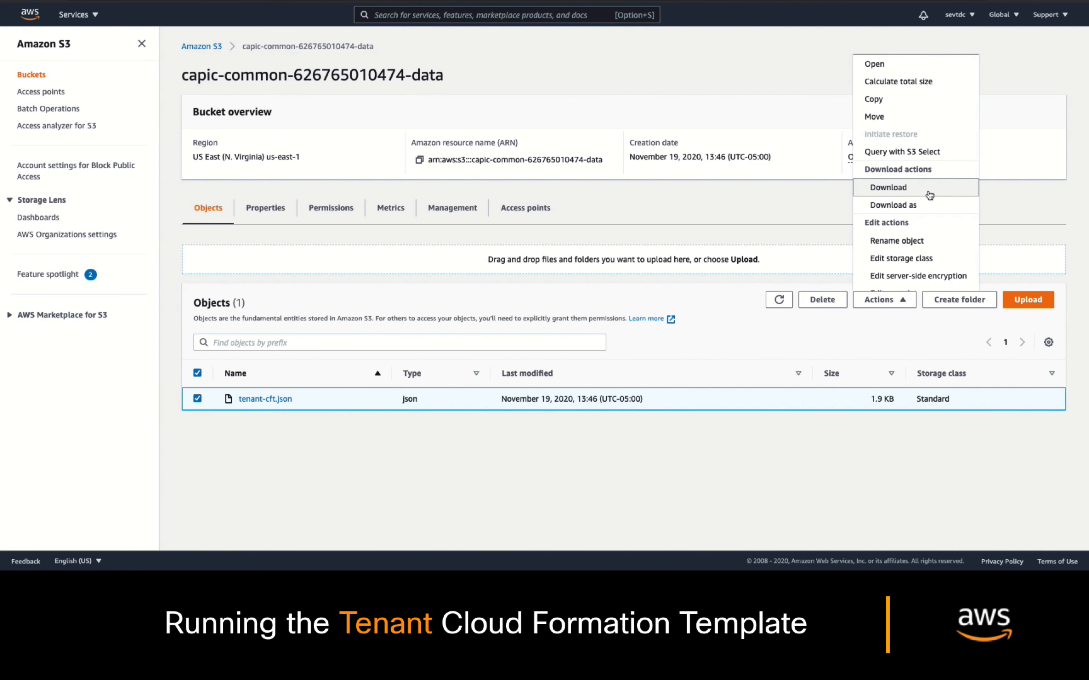
pyautogui.click(929, 185)
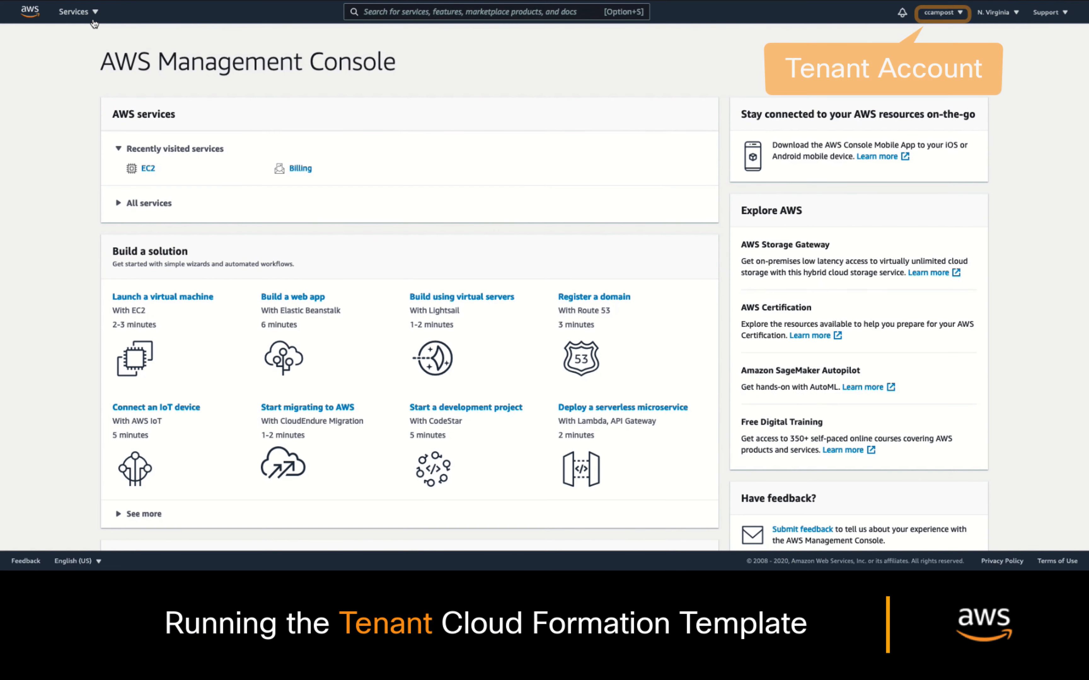
# - Open the CloudFormation service in the tenant account's AWS Management Console
pyautogui.write('Cloud Formation')
pyautogui.click(95, 13)
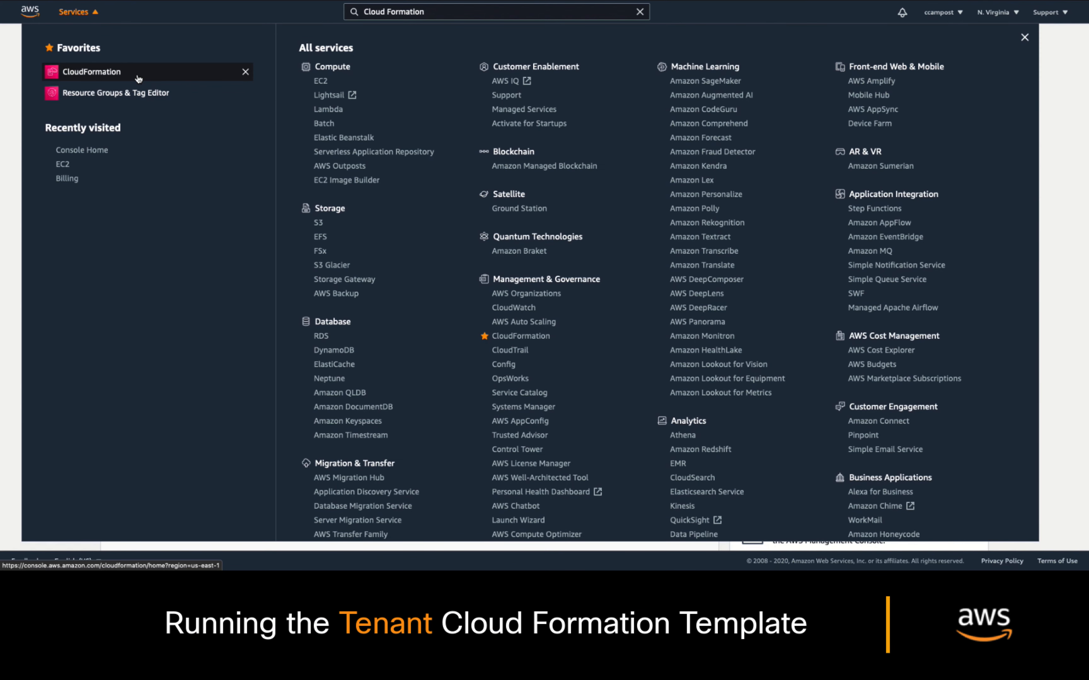
pyautogui.click(138, 79)
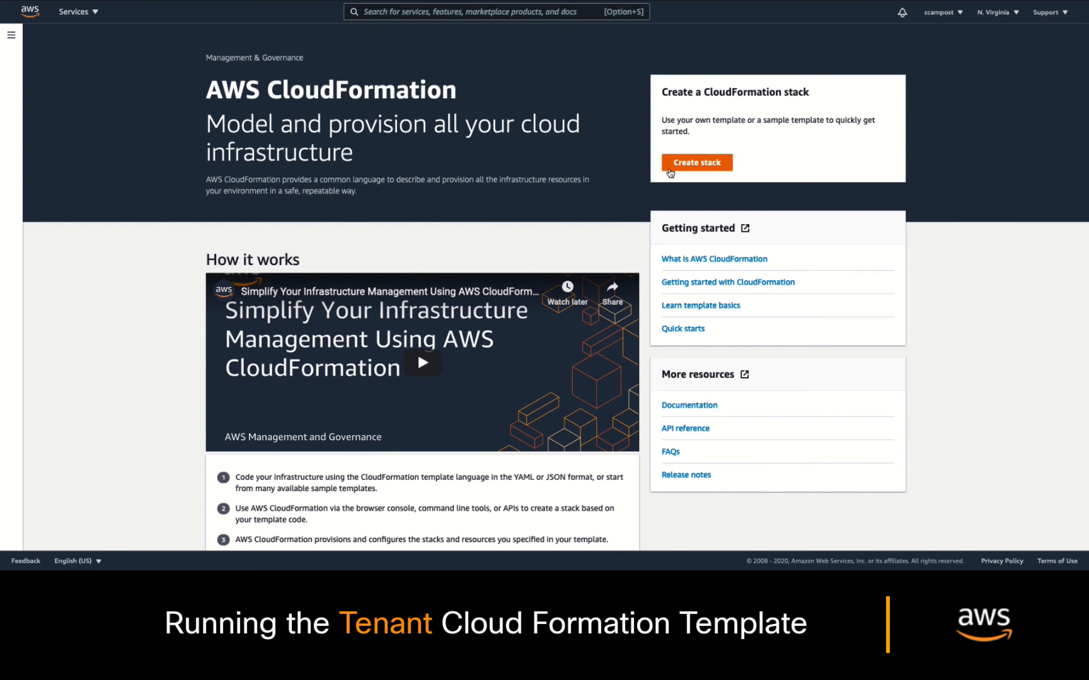
# - Start a new CloudFormation stack from the uploaded template file tenant-cft (7).json and proceed to the stack details
pyautogui.click(672, 165)
pyautogui.click(569, 293)
pyautogui.click(280, 340)
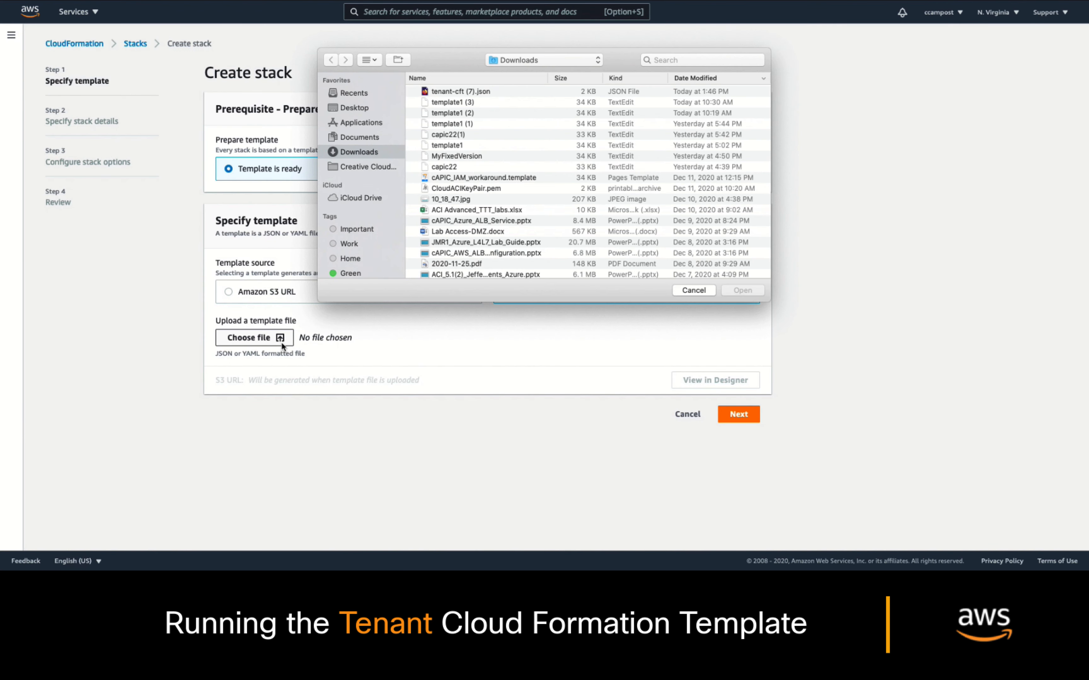
pyautogui.click(474, 92)
pyautogui.doubleClick(473, 92)
pyautogui.click(751, 426)
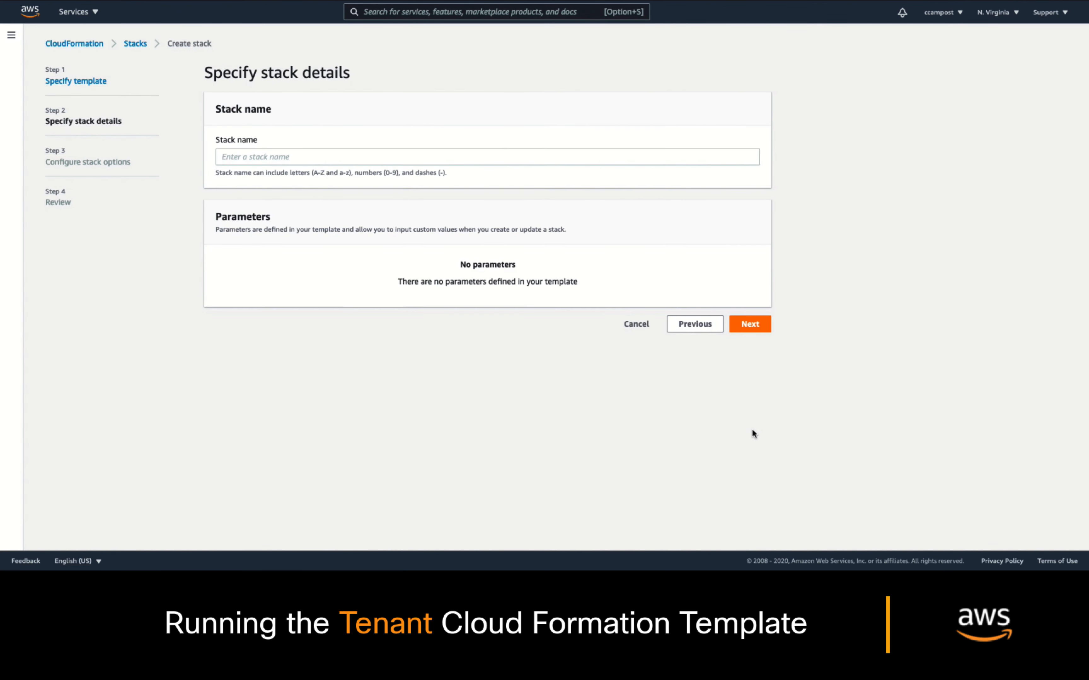
# - Name the stack CloudACITenant, create it with the default stack options, and refresh its events
pyautogui.write('CloudDTenant')
pyautogui.click(766, 327)
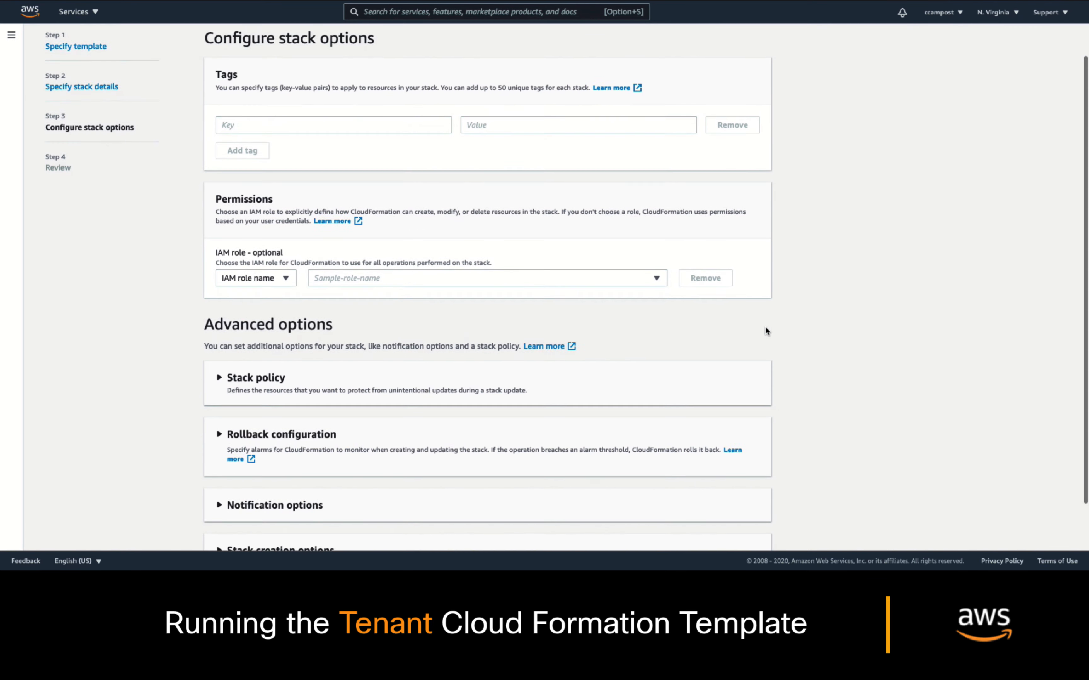
pyautogui.scroll(-2, 766, 327)
pyautogui.click(750, 533)
pyautogui.click(766, 538)
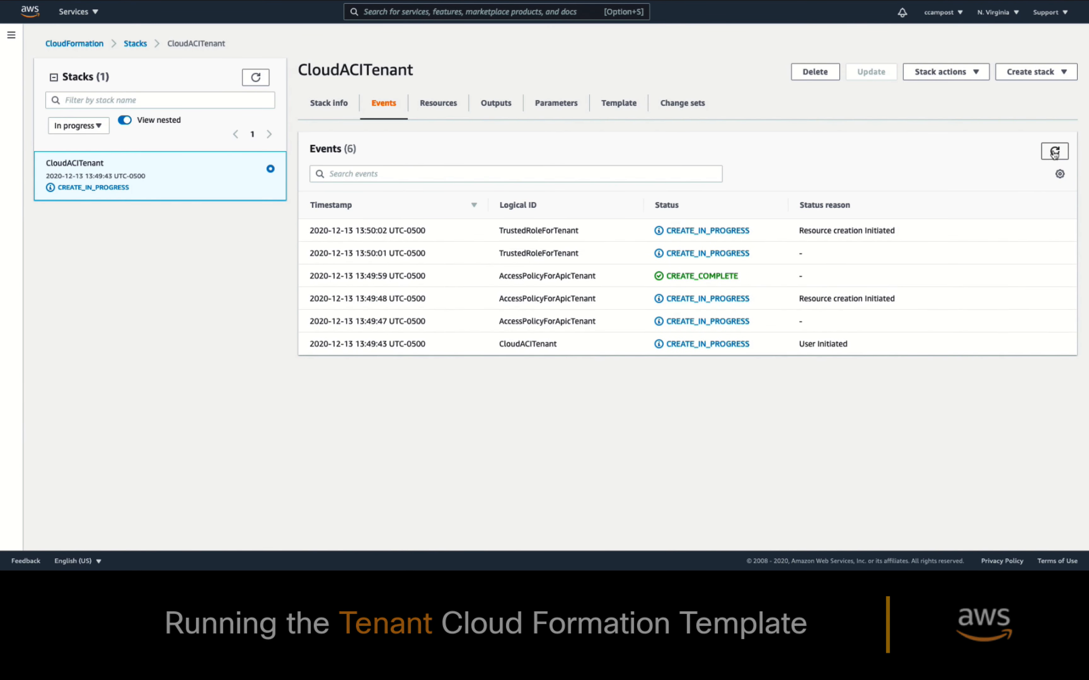
pyautogui.click(1054, 152)
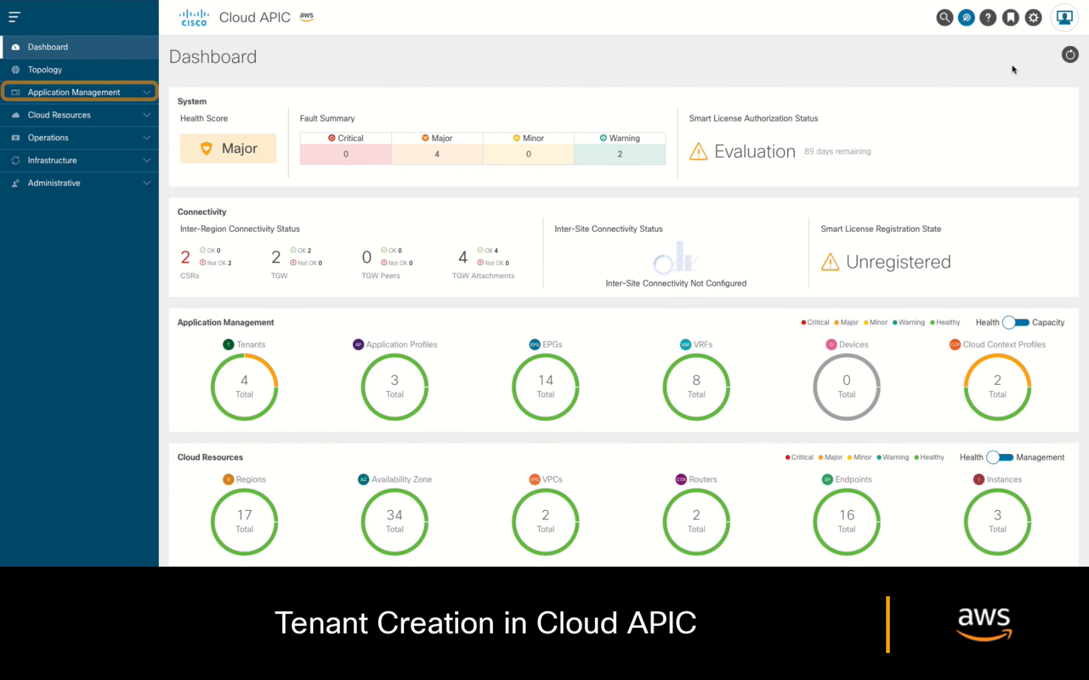
# - In Cisco Cloud APIC, start creating a tenant, go through its introduction, and name it MyTenant
pyautogui.click(102, 116)
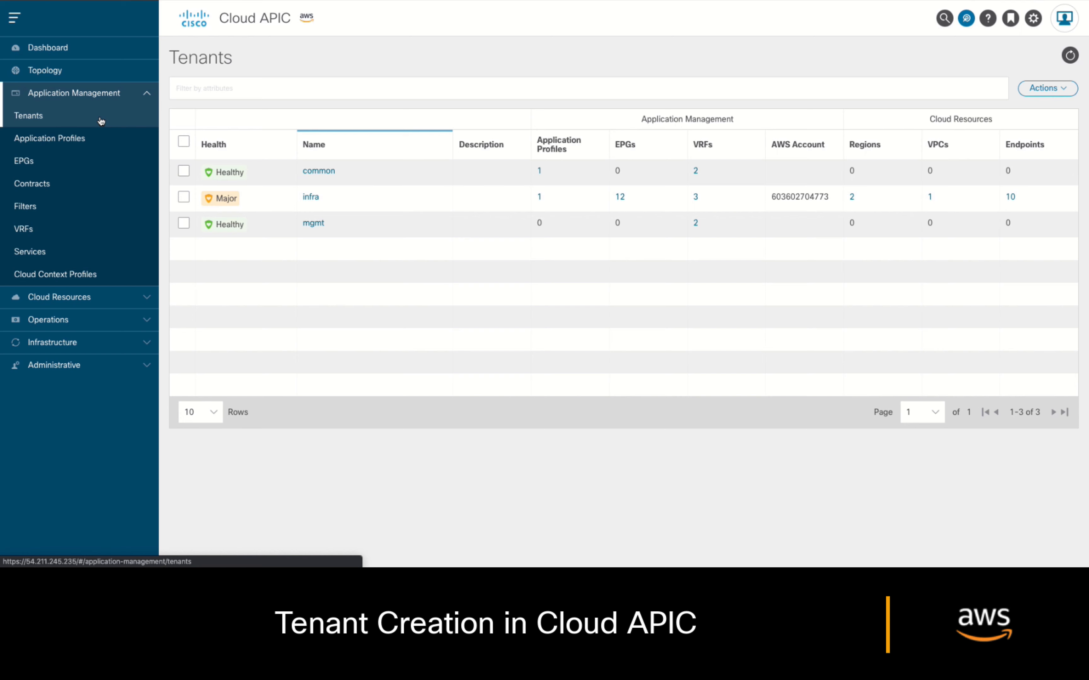
pyautogui.click(1045, 95)
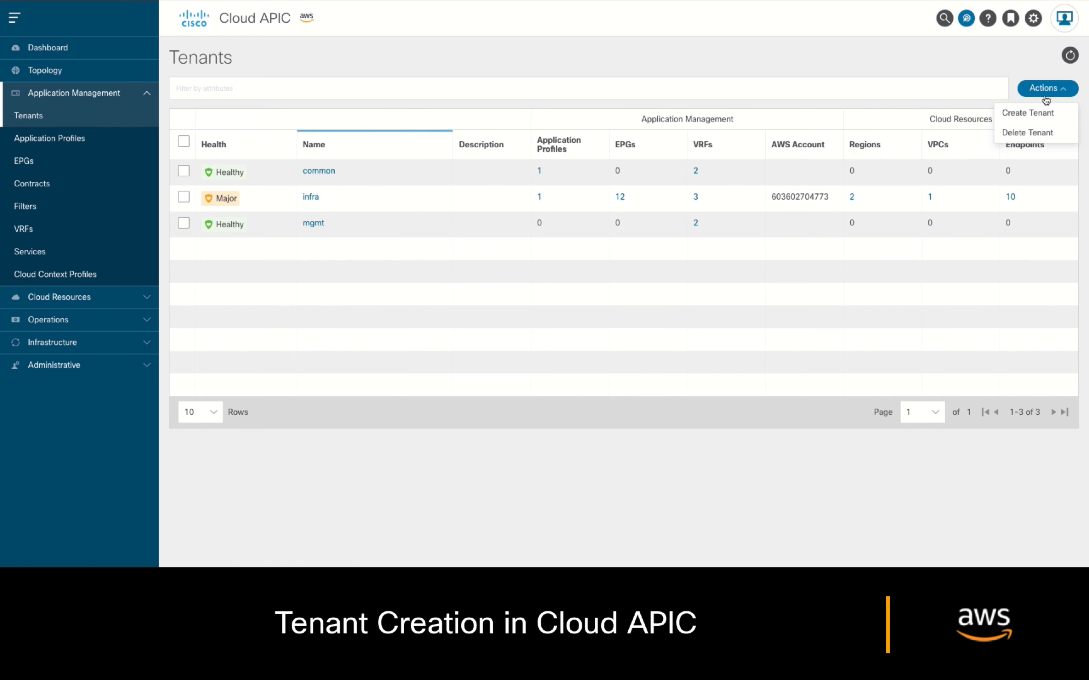
pyautogui.click(1035, 112)
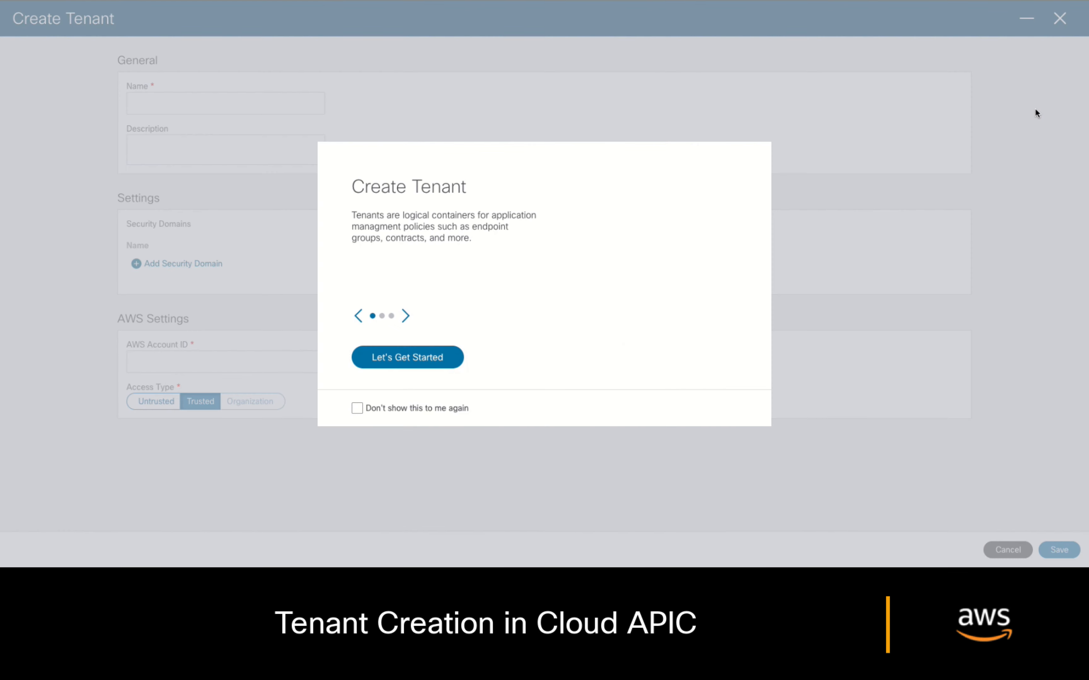
pyautogui.click(406, 317)
pyautogui.click(407, 317)
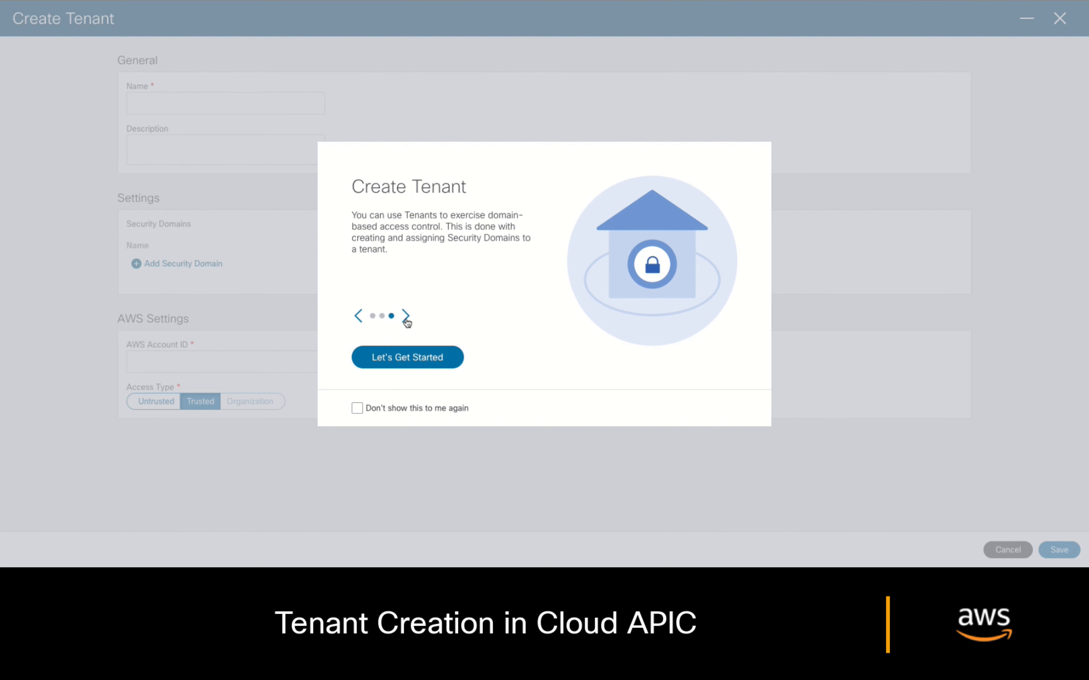
pyautogui.click(448, 362)
pyautogui.write('My')
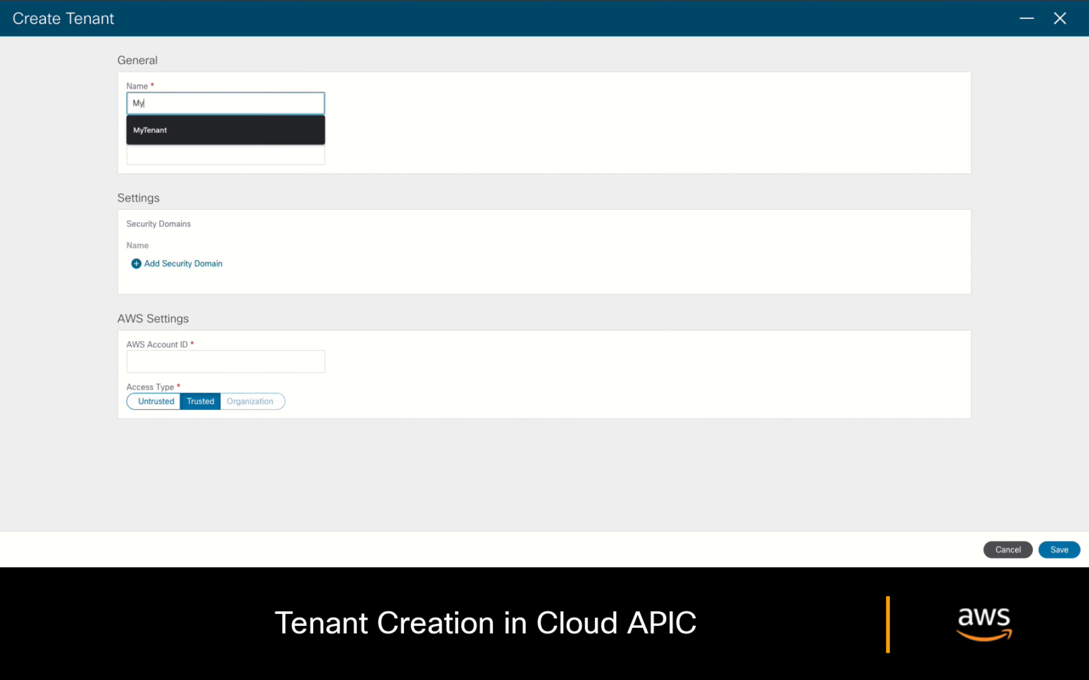
pyautogui.write('Tenant')
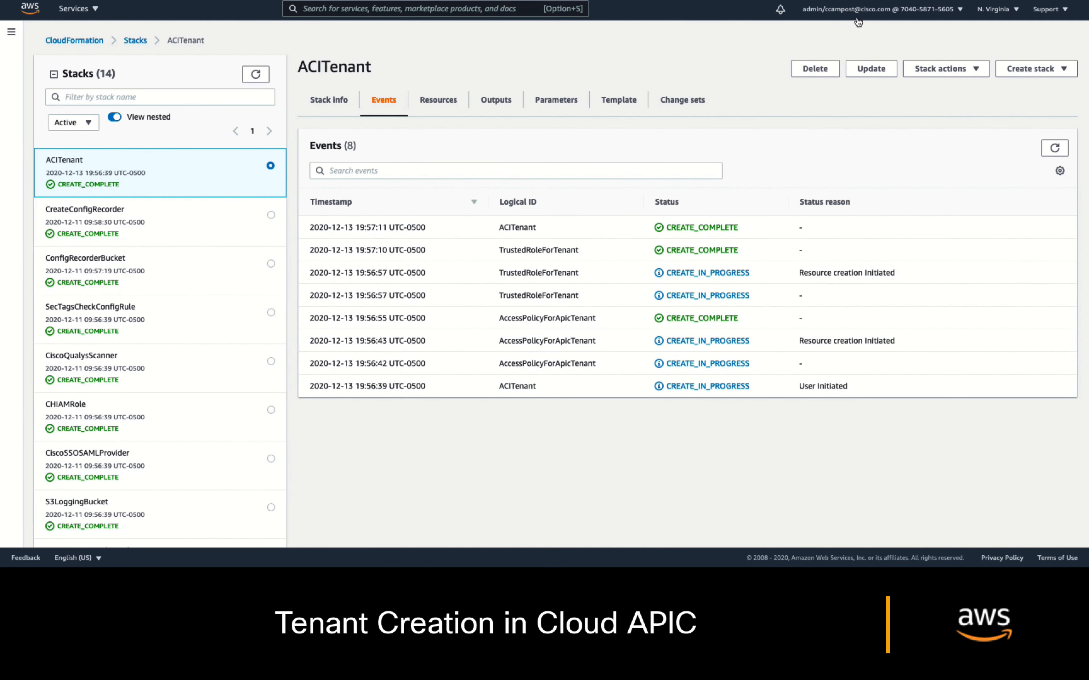
# - Look up the tenant account's ID in the AWS console, enter it as the AWS Account ID for MyTenant, and save the tenant
pyautogui.click(857, 11)
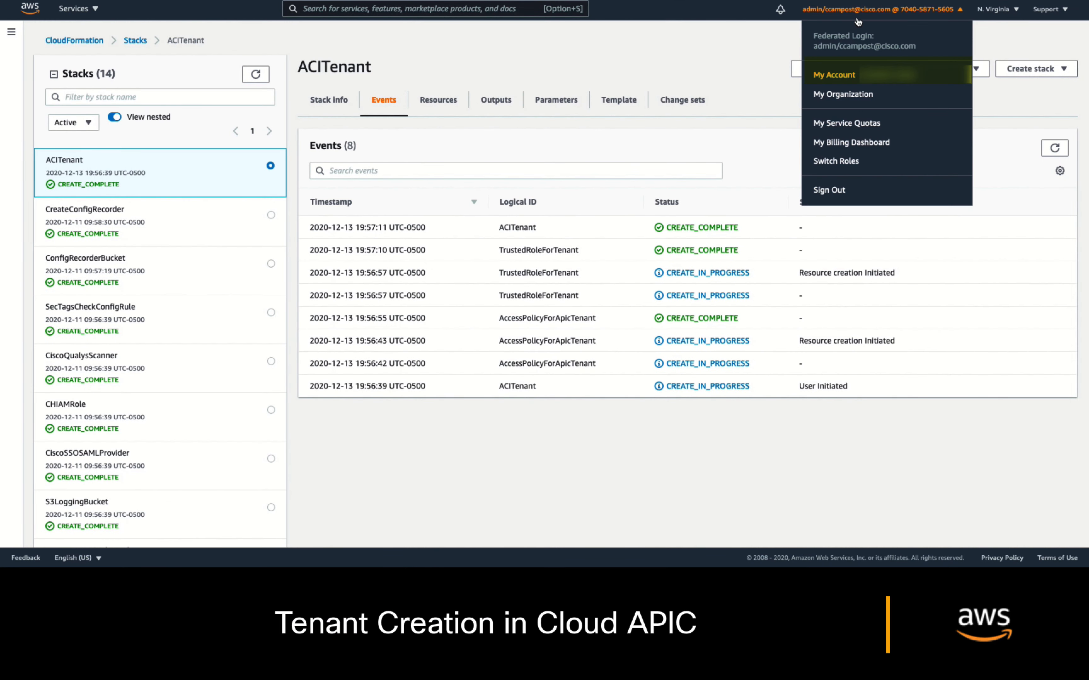
pyautogui.click(833, 75)
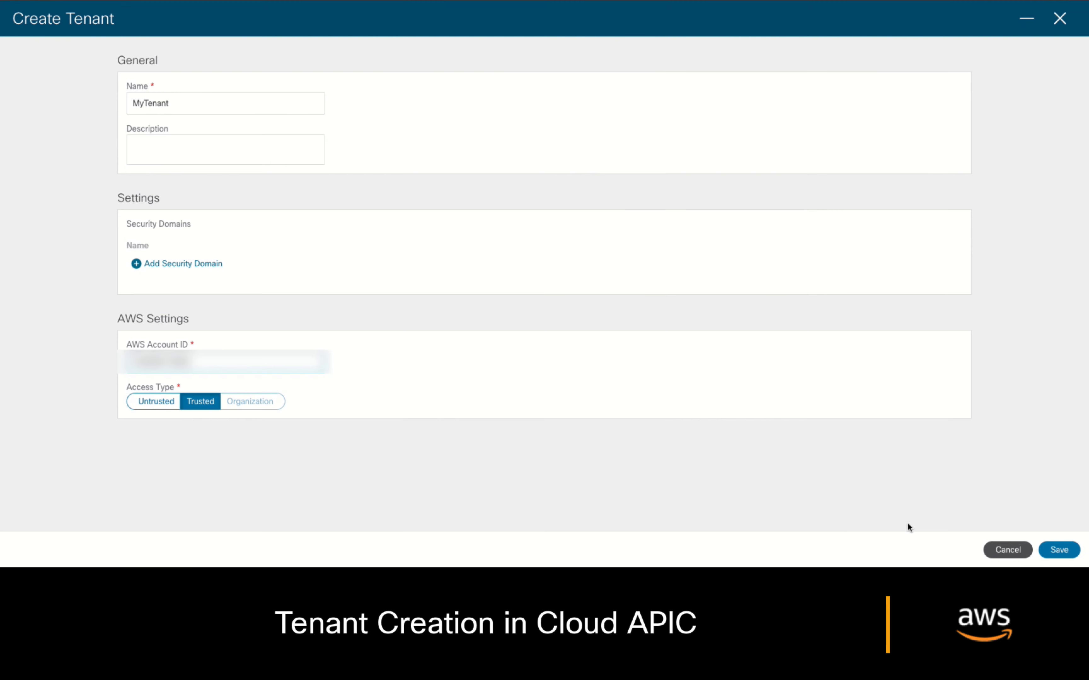
pyautogui.click(1060, 550)
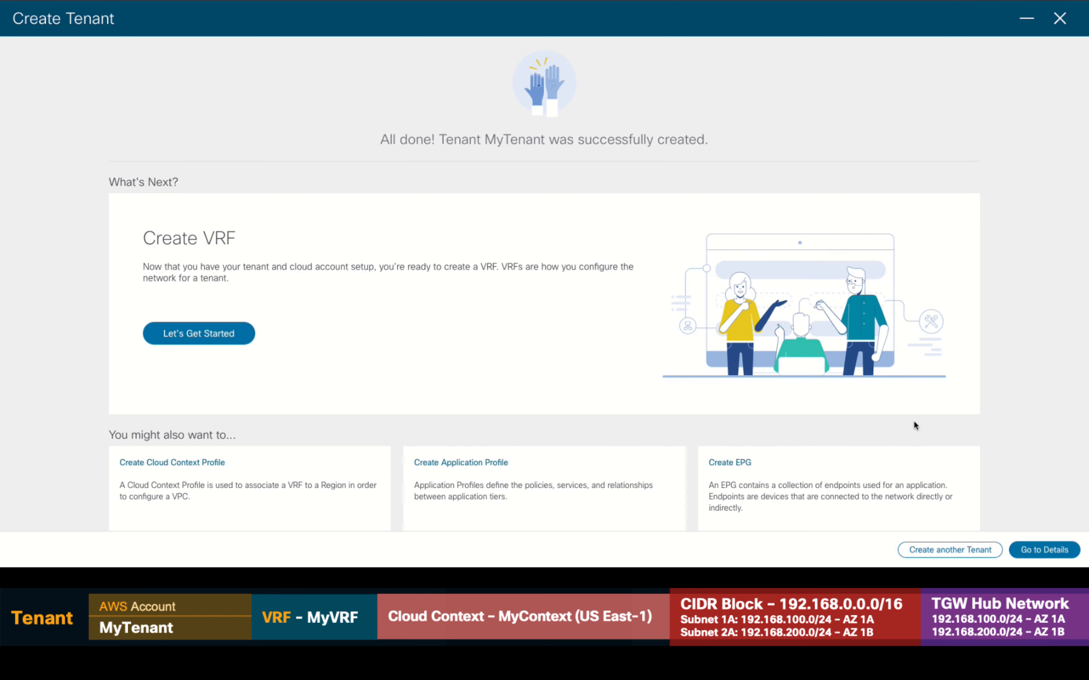
# - Create a VRF named MyVRF for the tenant MyTenant
pyautogui.click(238, 335)
pyautogui.write('M')
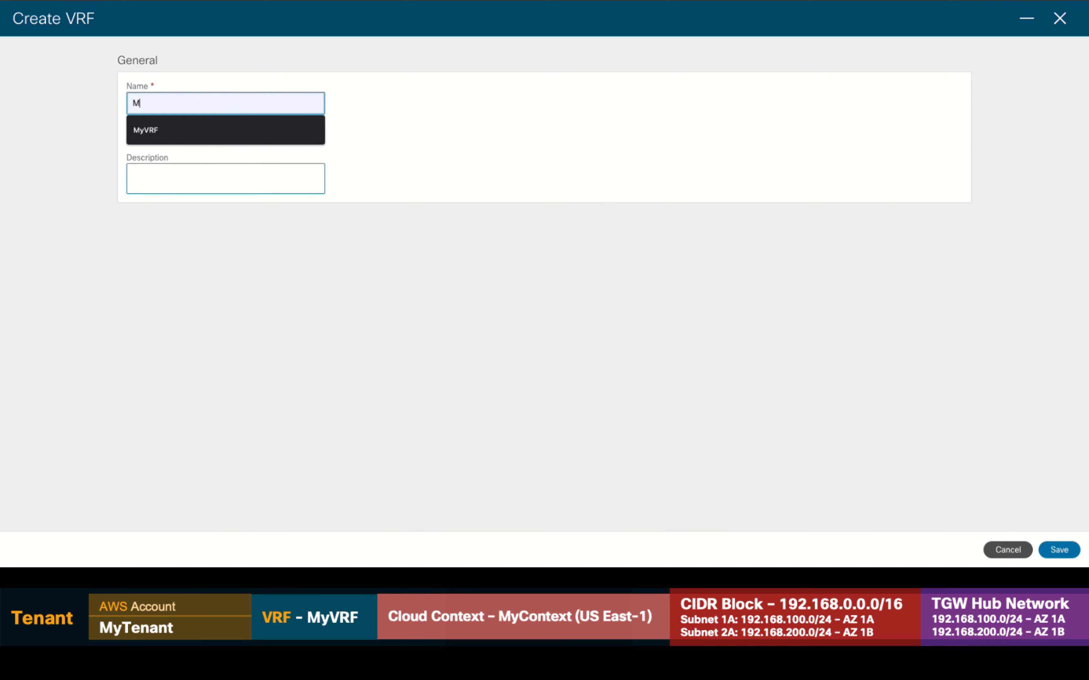
pyautogui.write('yVRF')
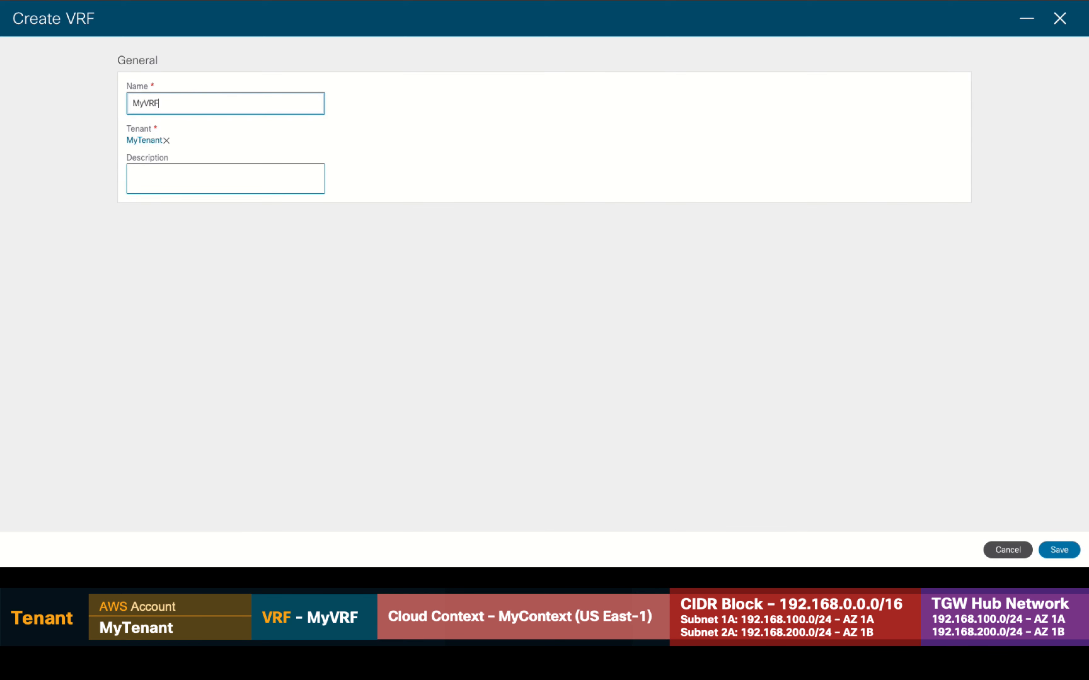
pyautogui.press('Return')
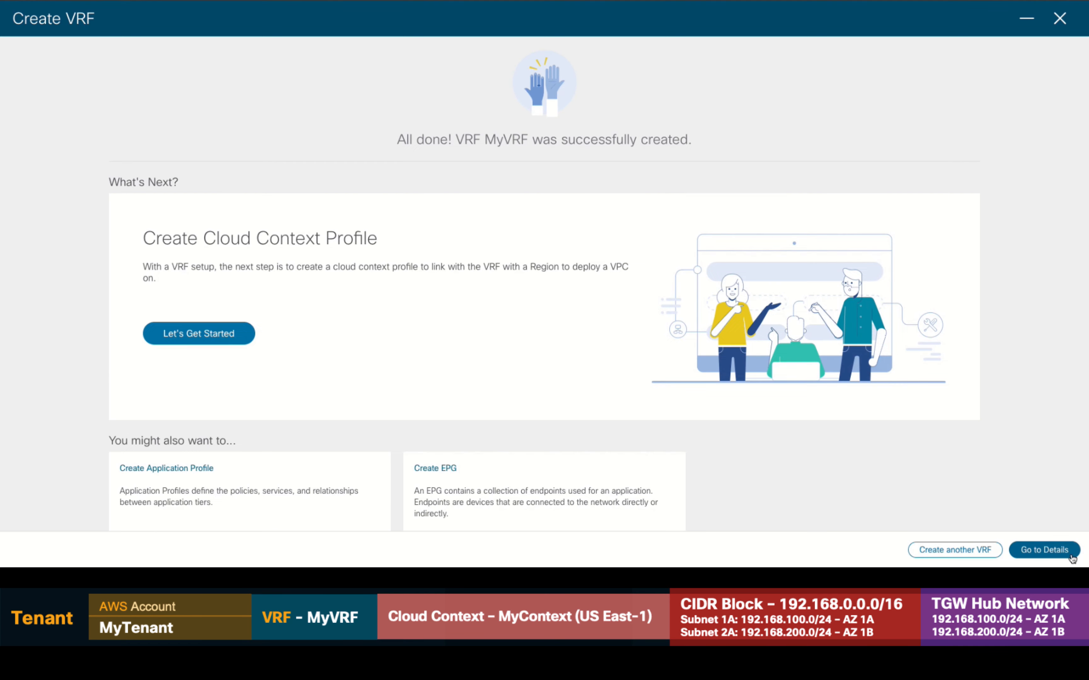
# - Start a cloud context profile for MyVRF, name it MyContext, and set its region to us-east-1
pyautogui.click(239, 347)
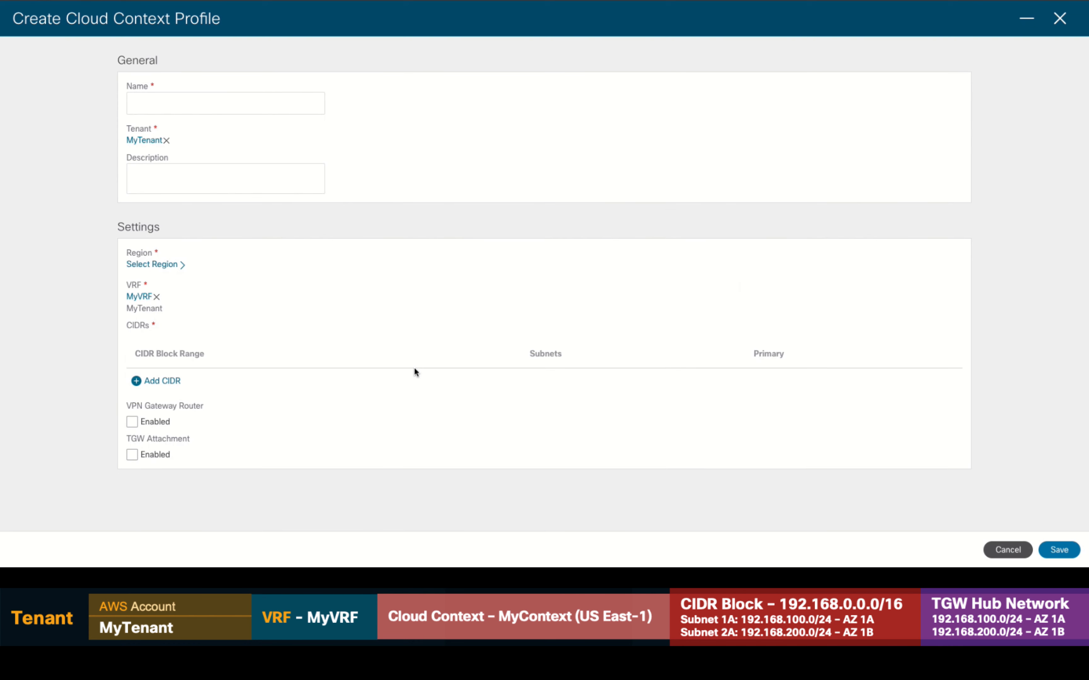
pyautogui.write('MyContext')
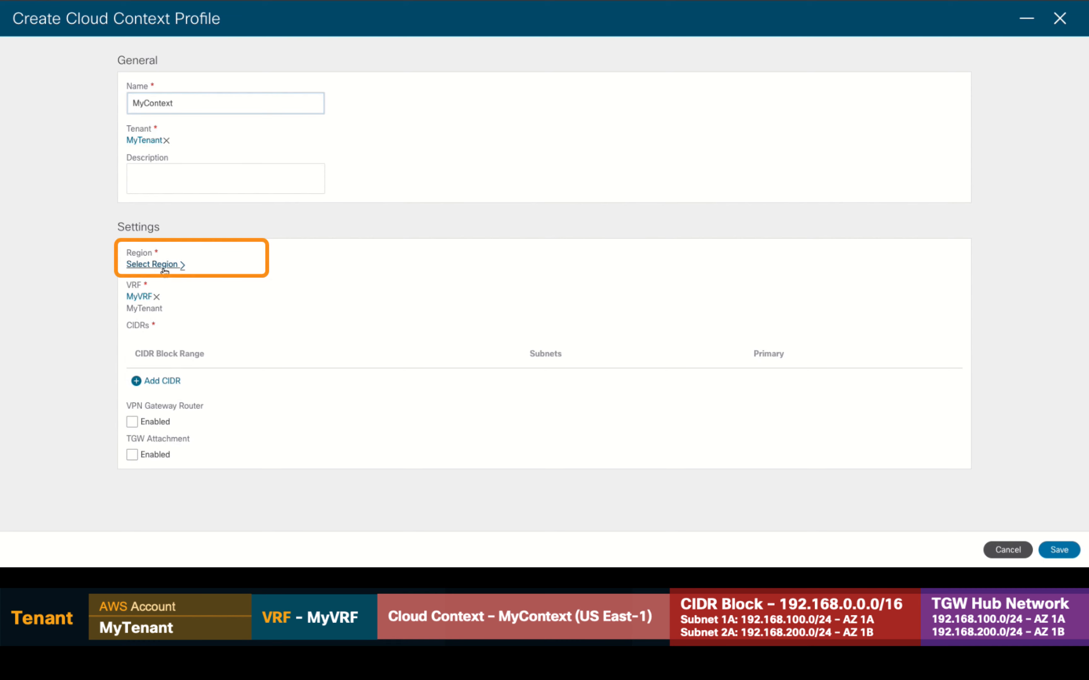
pyautogui.click(165, 269)
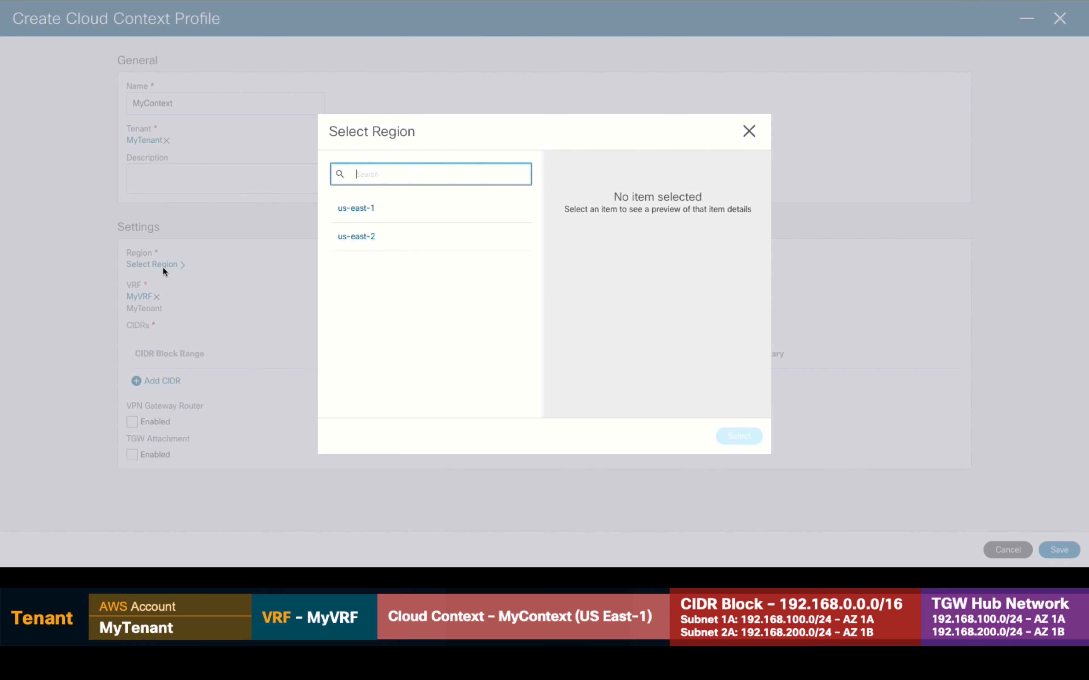
pyautogui.click(356, 208)
pyautogui.click(747, 444)
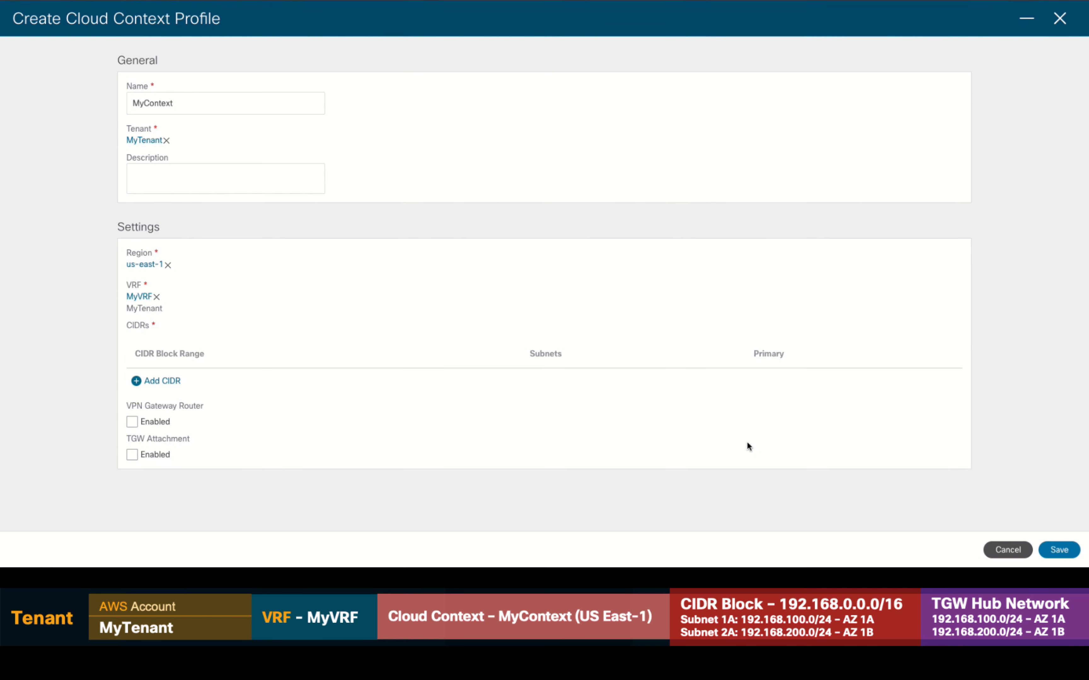
# - Begin a new CIDR for the context profile with the block range 192.168.0.0/16
pyautogui.click(165, 380)
pyautogui.write('19')
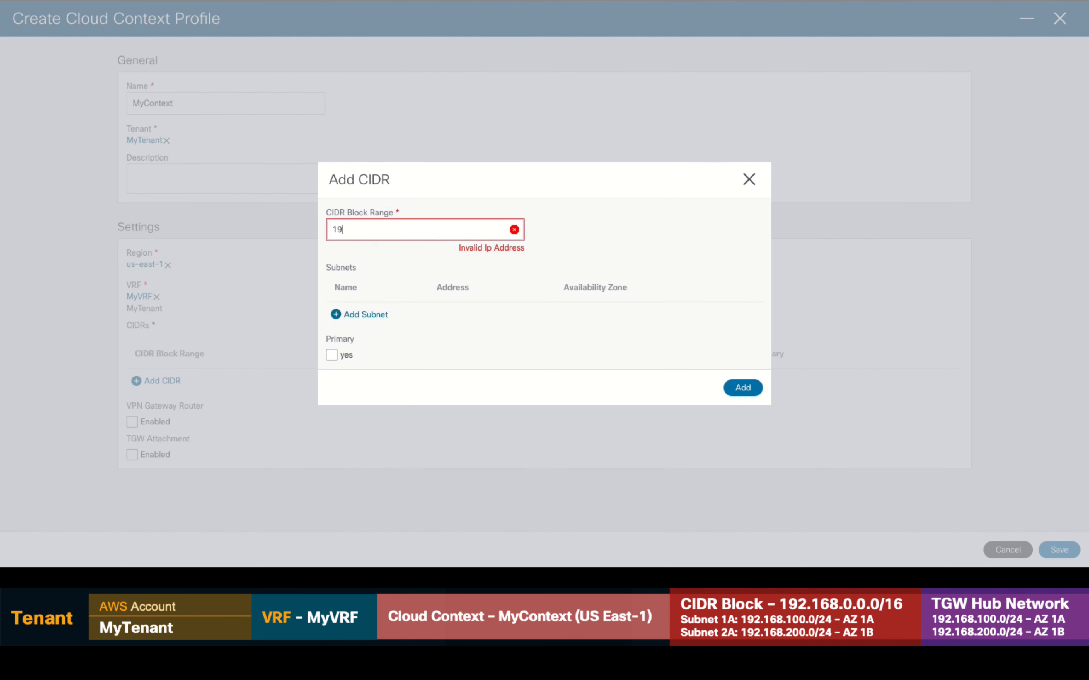
pyautogui.write('2.168.0.0/16')
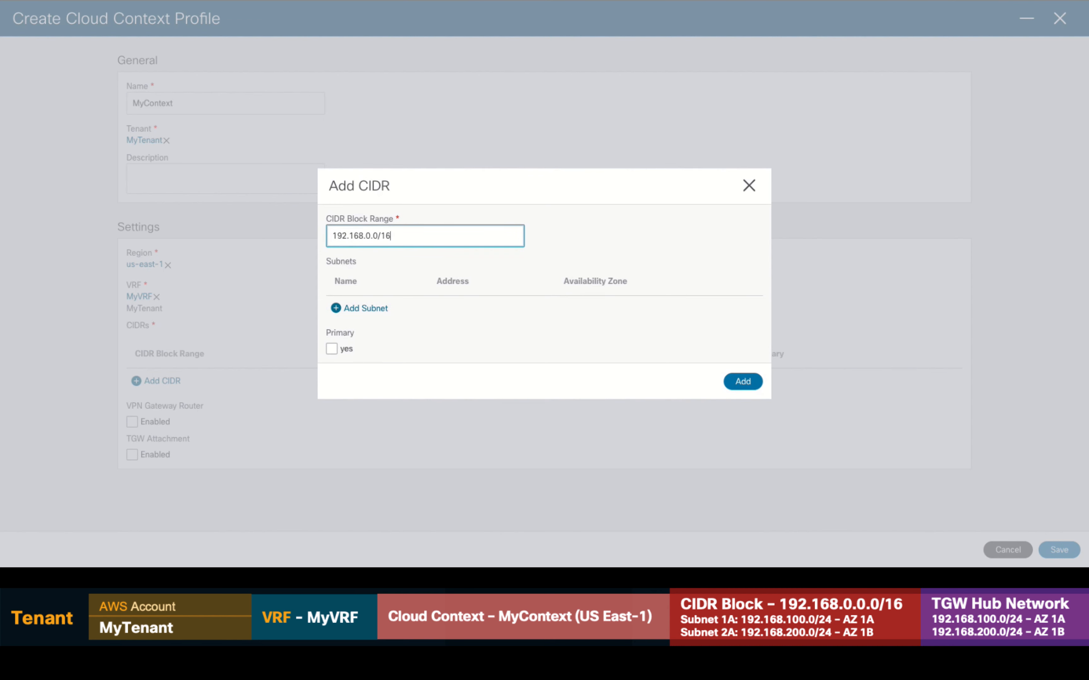
# - Add a subnet named Subnet1A with address 192.168.100.0/24 in availability zone us-east-1a
pyautogui.click(366, 308)
pyautogui.write('Subnet1A')
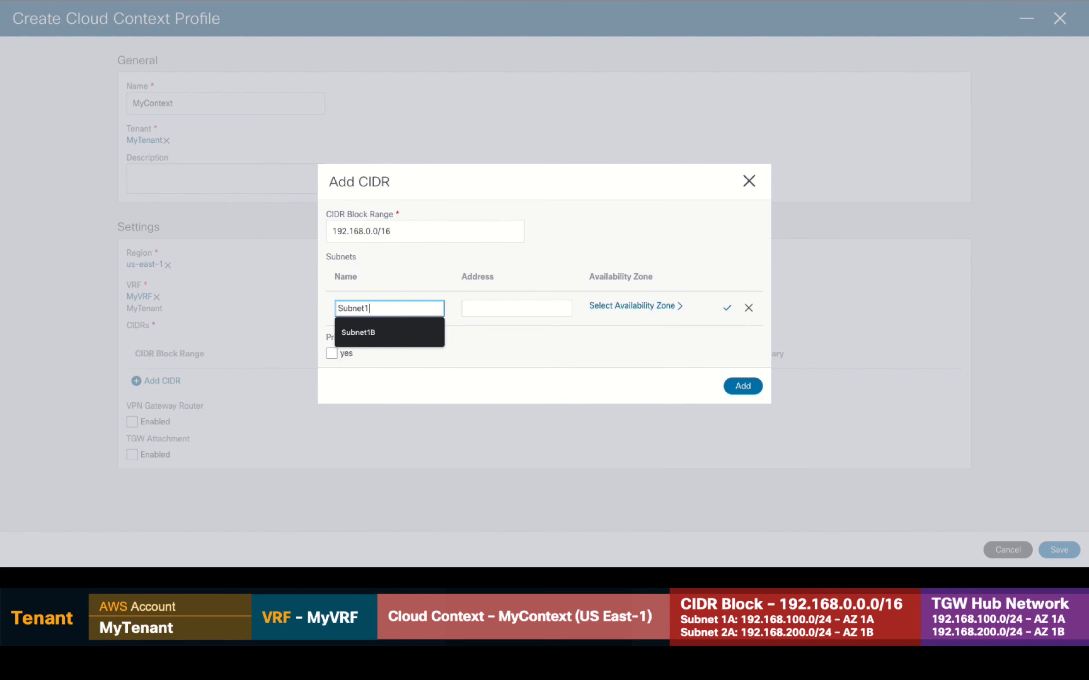
pyautogui.press('Tab')
pyautogui.write('192.168.100.0/24')
pyautogui.click(661, 310)
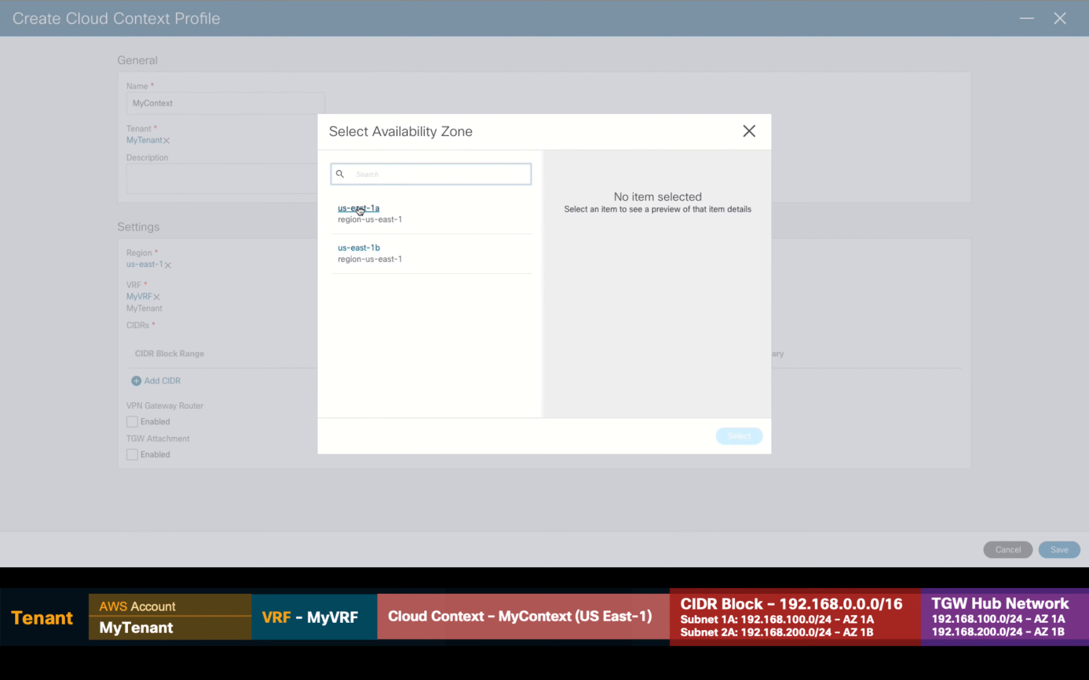
pyautogui.click(359, 210)
pyautogui.click(739, 436)
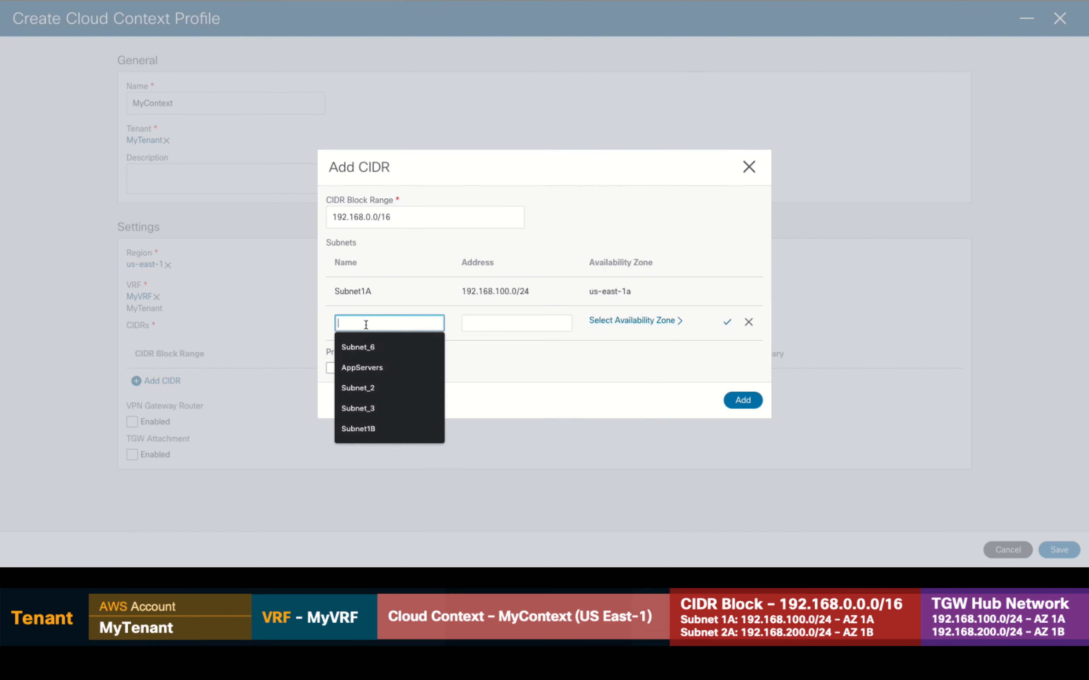
# - Add a subnet named Subnet1B with address 192.168.200.0/24 in us-east-1b, and add the CIDR to the profile as primary
pyautogui.write('Subnet1B')
pyautogui.press('Tab')
pyautogui.write('192.168.200.0/24')
pyautogui.click(672, 320)
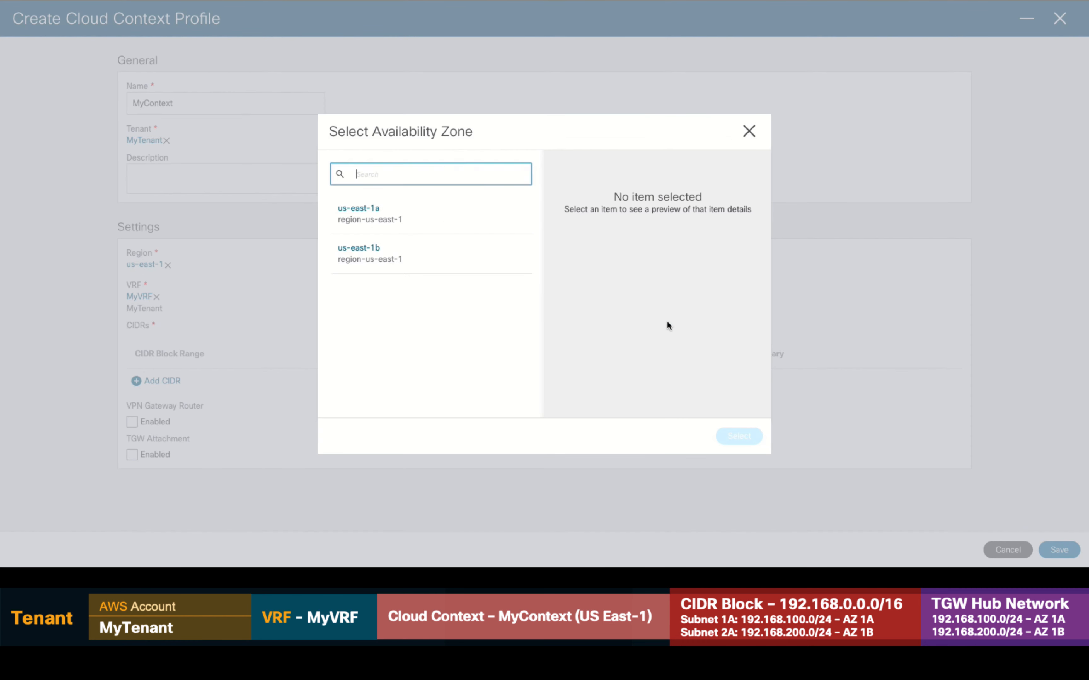
pyautogui.click(381, 252)
pyautogui.click(737, 434)
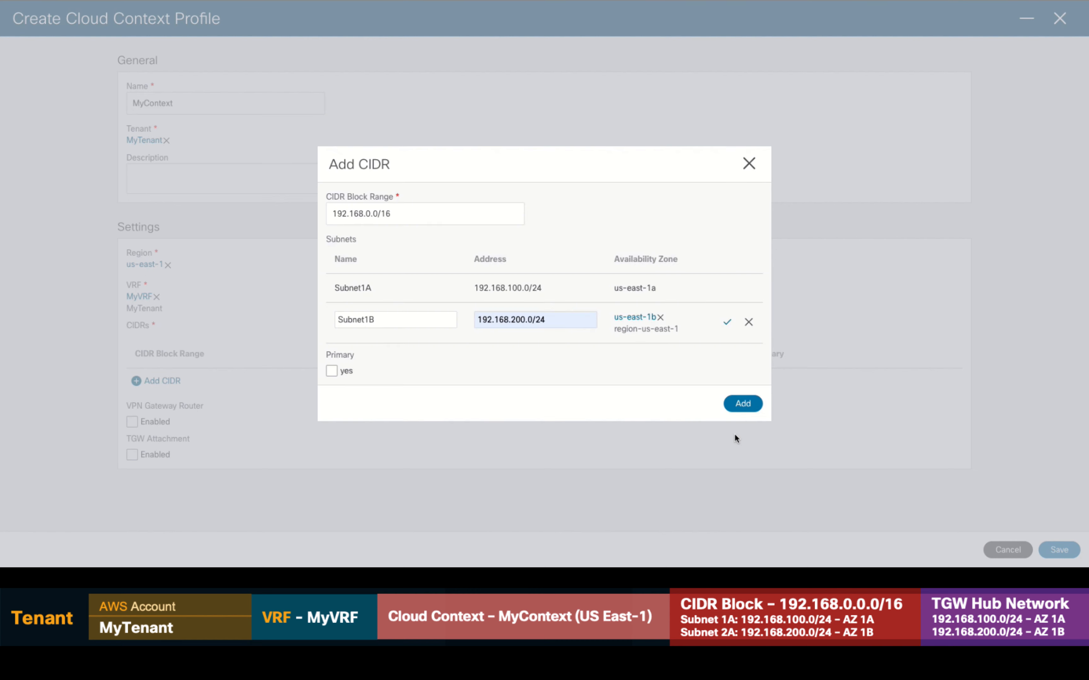
pyautogui.click(727, 322)
pyautogui.click(332, 380)
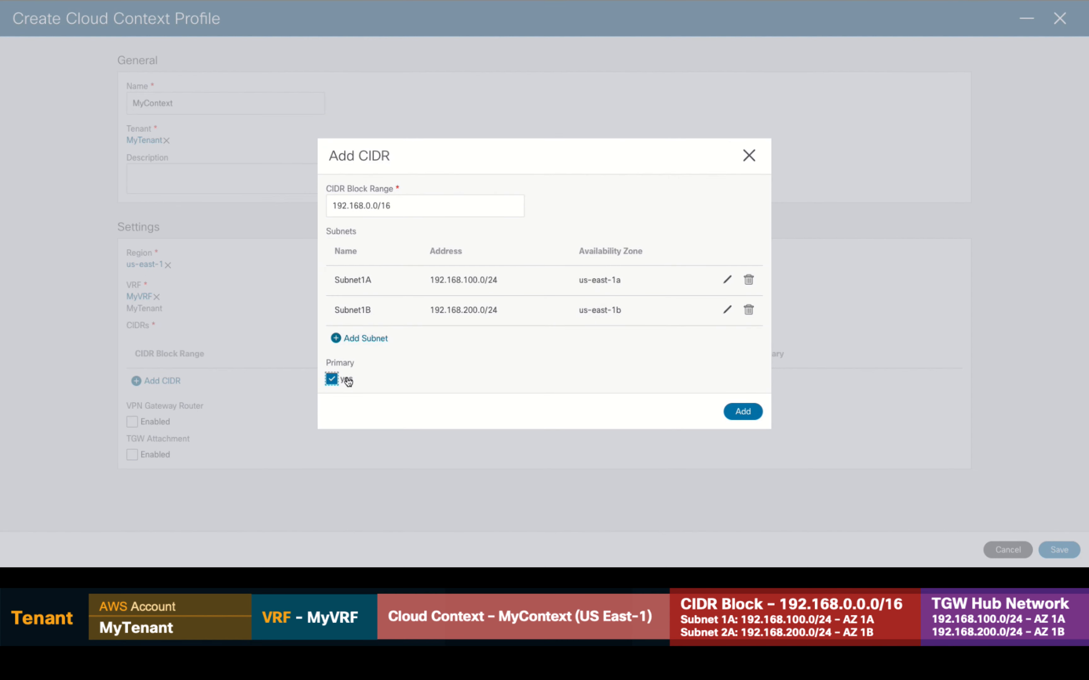
pyautogui.click(743, 413)
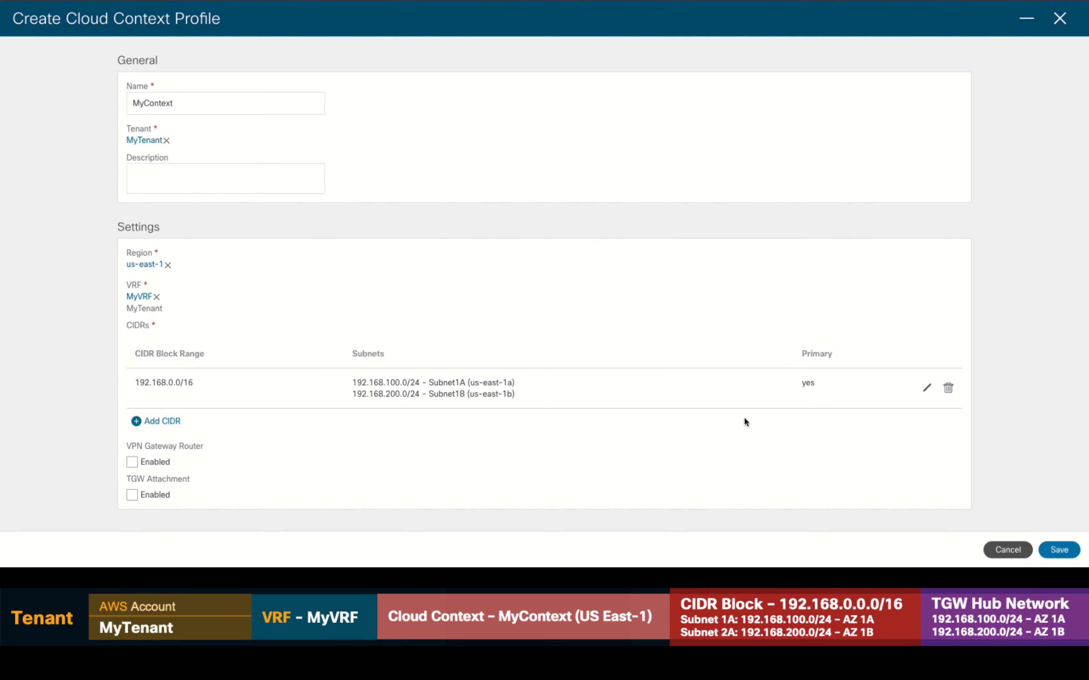
# - Enable TGW attachment for the MyContext cloud context profile and choose TGWEast as its hub network
pyautogui.click(132, 495)
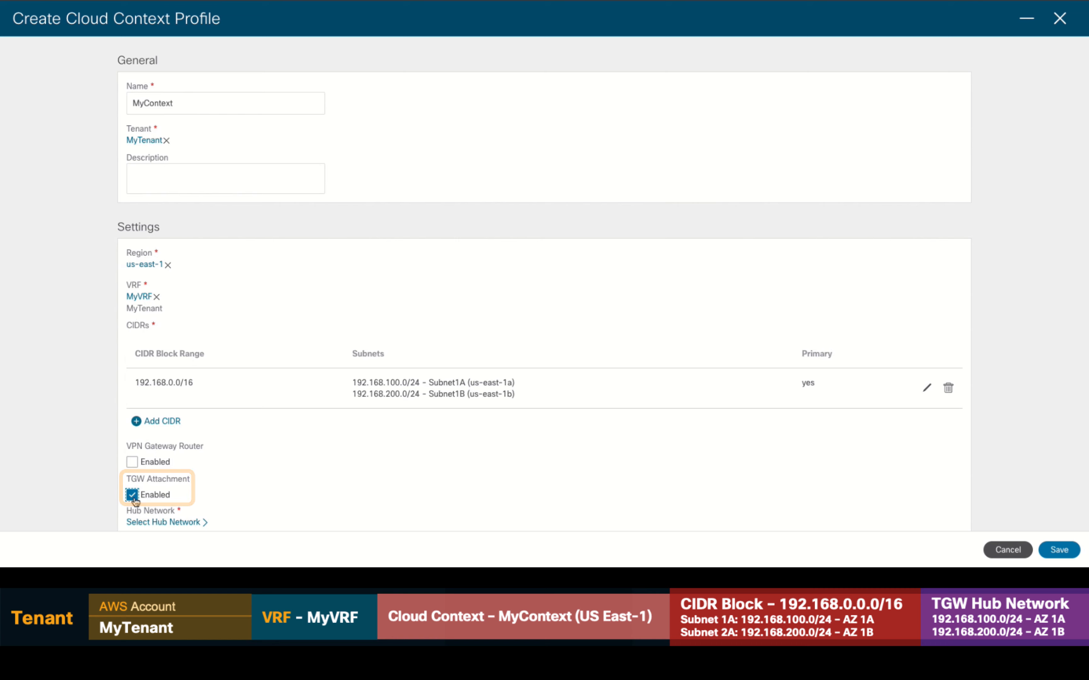
pyautogui.scroll(-3, 422, 507)
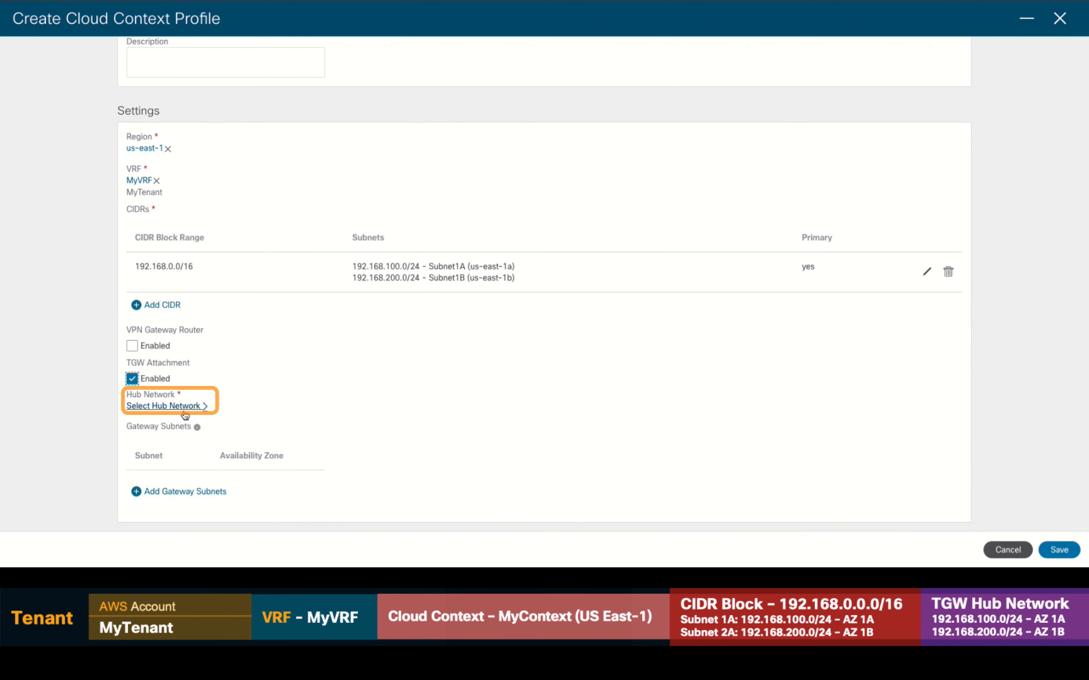
pyautogui.click(184, 413)
pyautogui.click(366, 280)
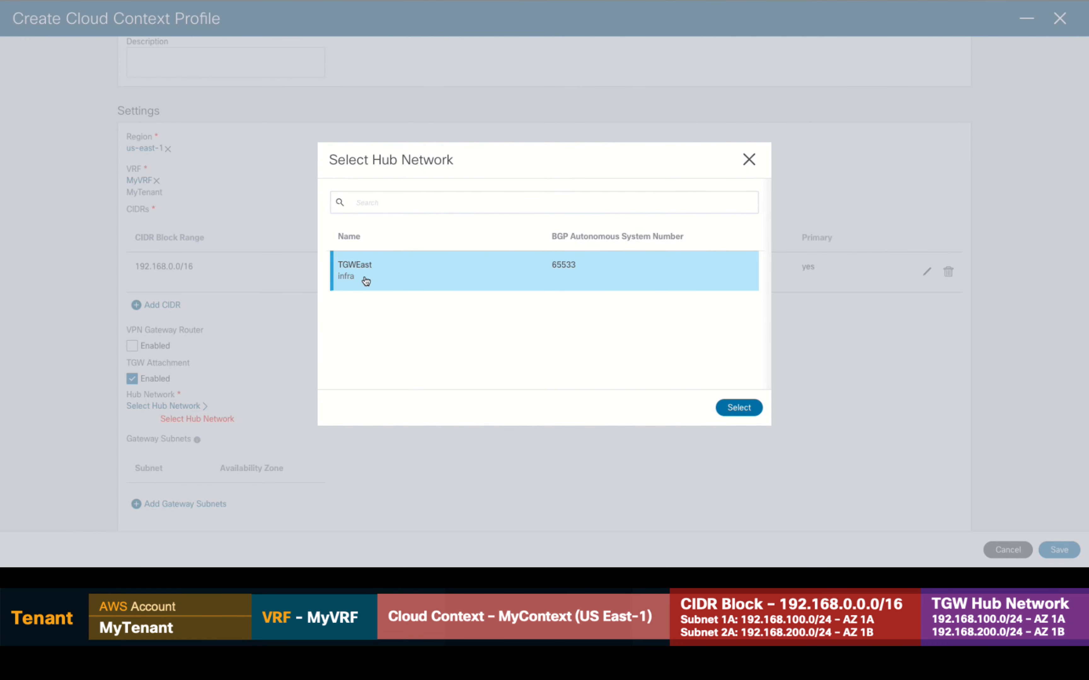
pyautogui.click(755, 408)
# - Add 192.168.100.0/24 and 192.168.200.0/24 as gateway subnets and save the cloud context profile
pyautogui.scroll(-1, 489, 415)
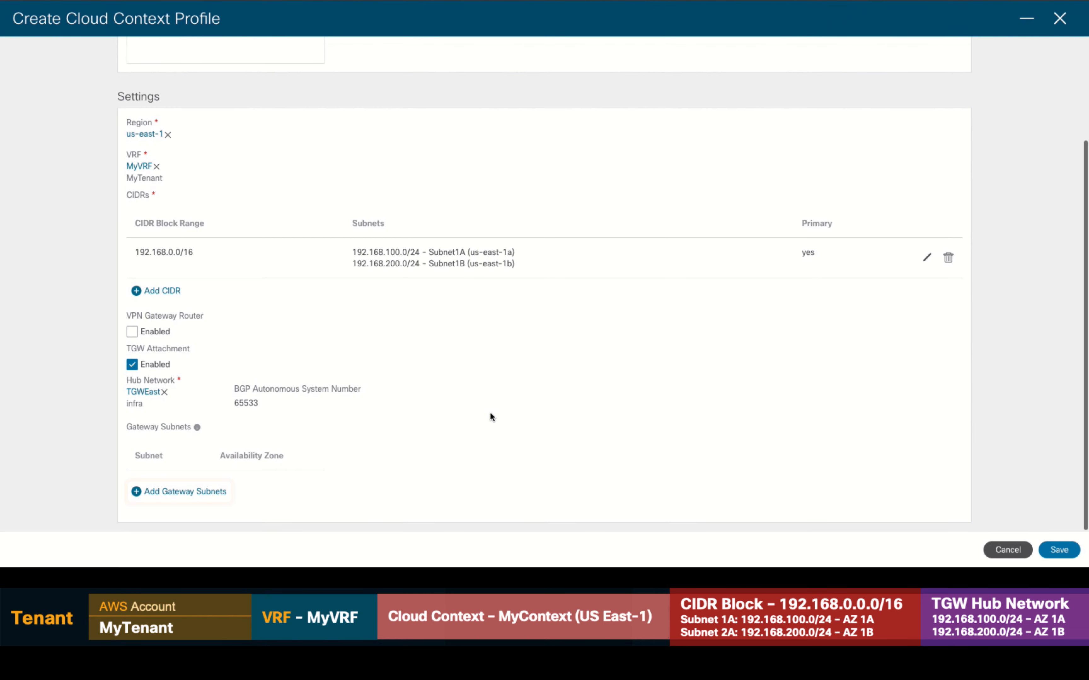
pyautogui.click(206, 494)
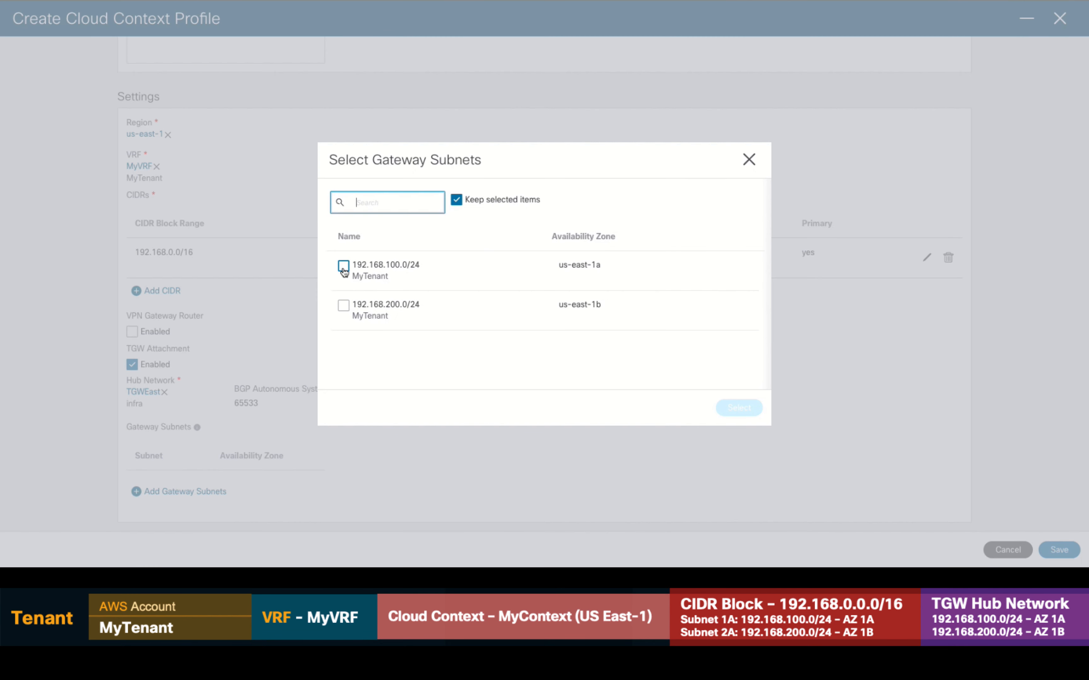
pyautogui.click(343, 267)
pyautogui.click(344, 306)
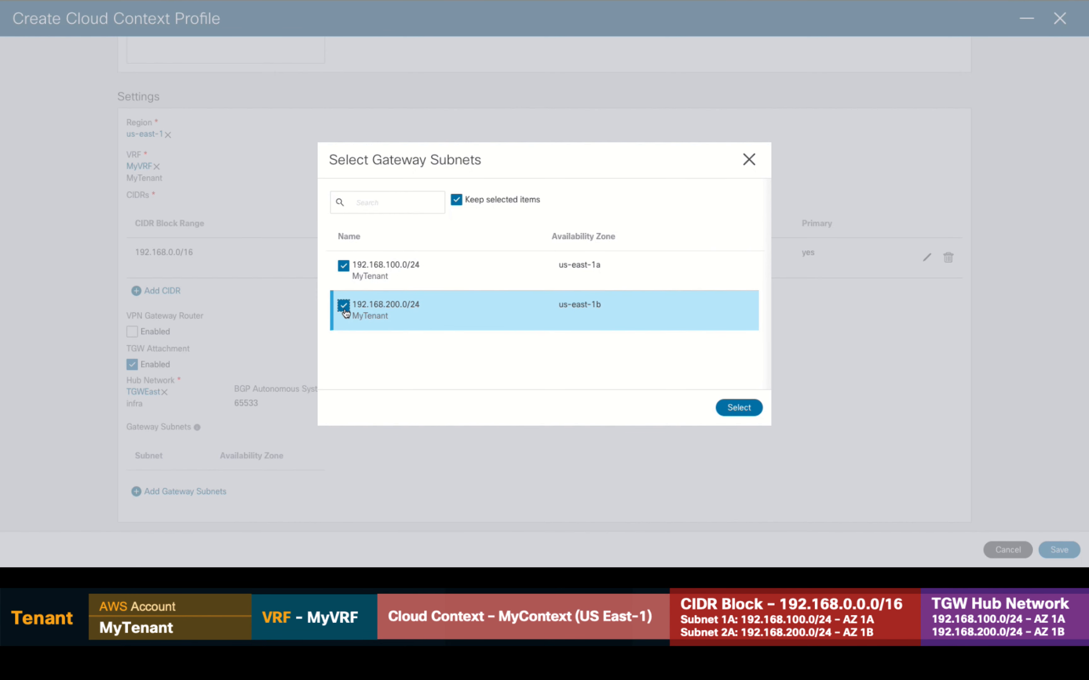
pyautogui.click(754, 413)
pyautogui.click(1073, 556)
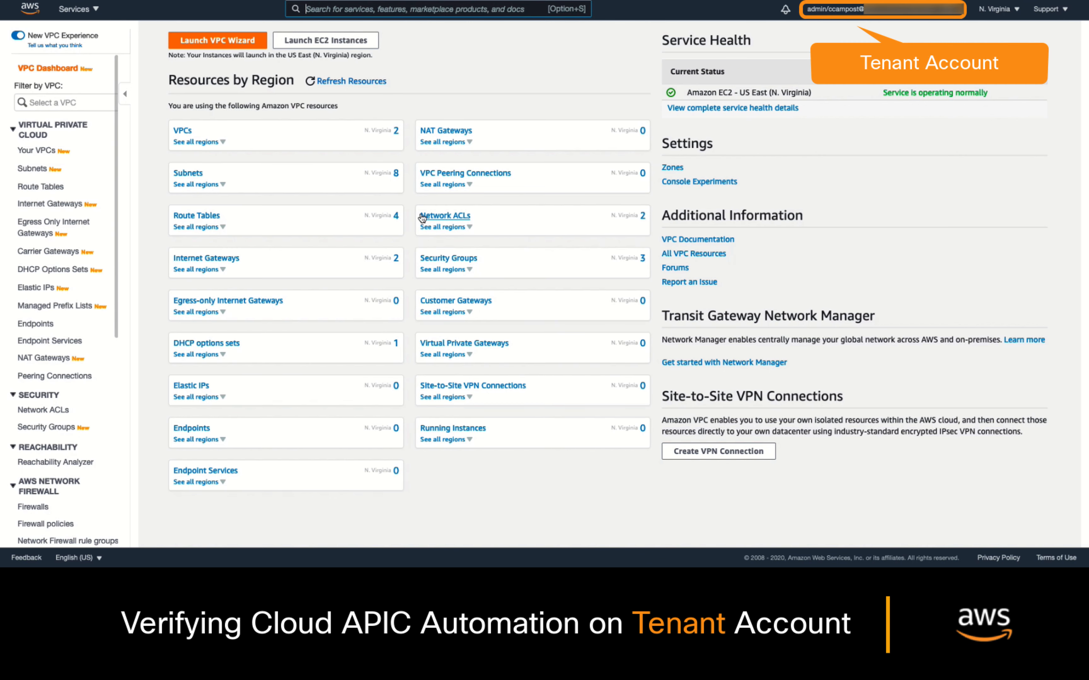
# - In the tenant account's AWS VPC console, examine the VPCs, subnets, route tables and internet gateways deployed from the cloud context
pyautogui.click(189, 131)
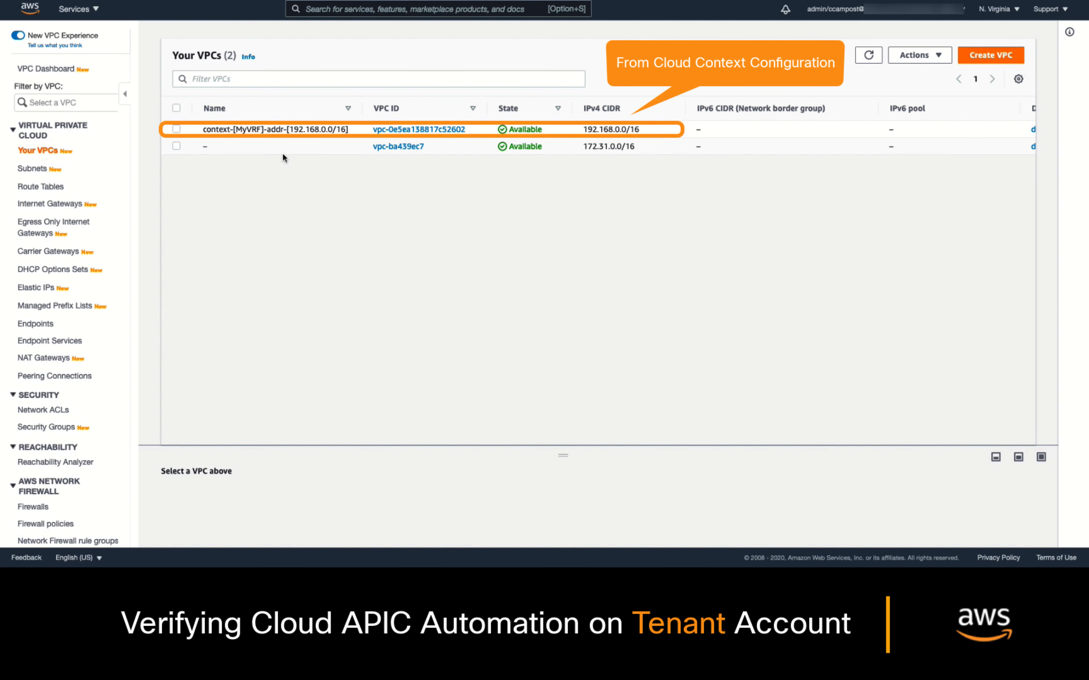
pyautogui.click(41, 167)
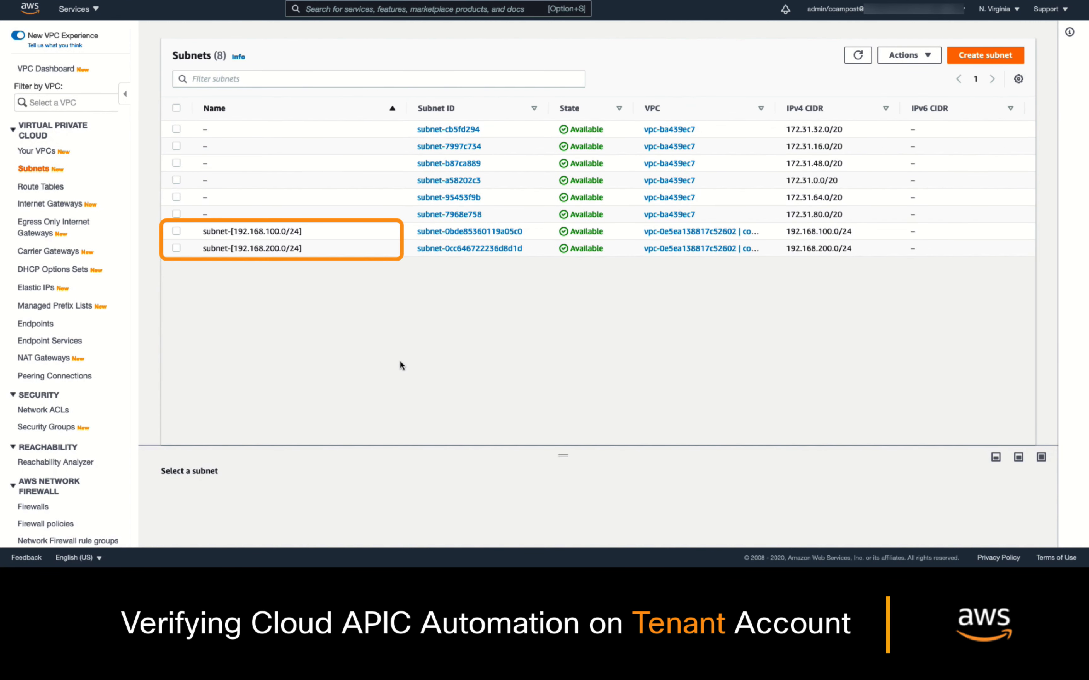
pyautogui.click(62, 188)
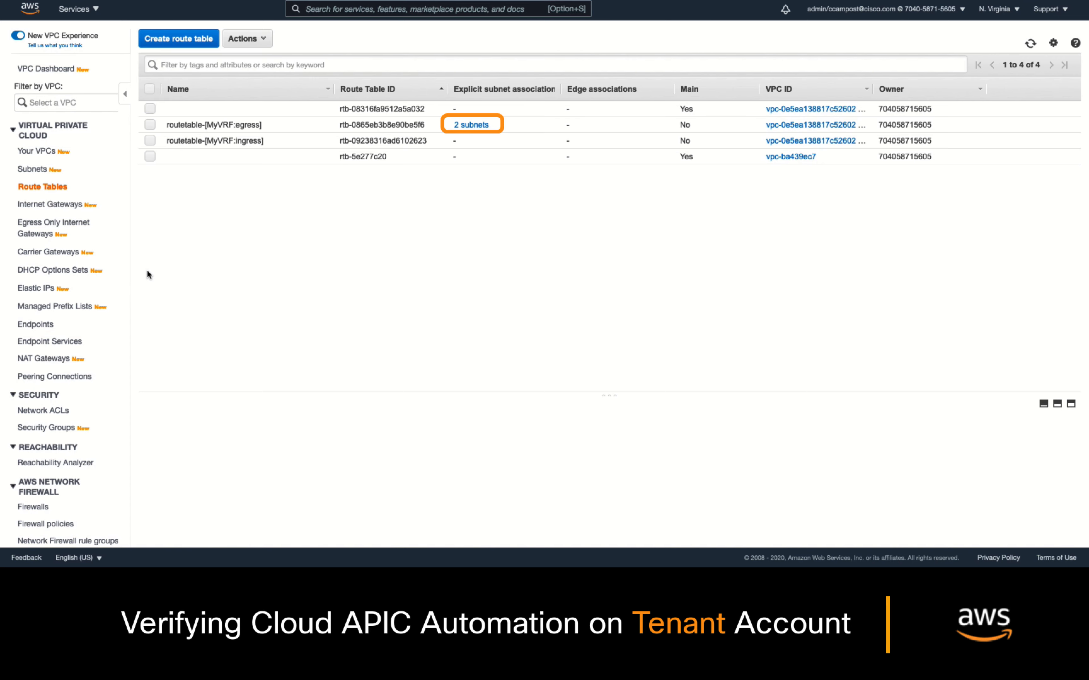
pyautogui.click(77, 208)
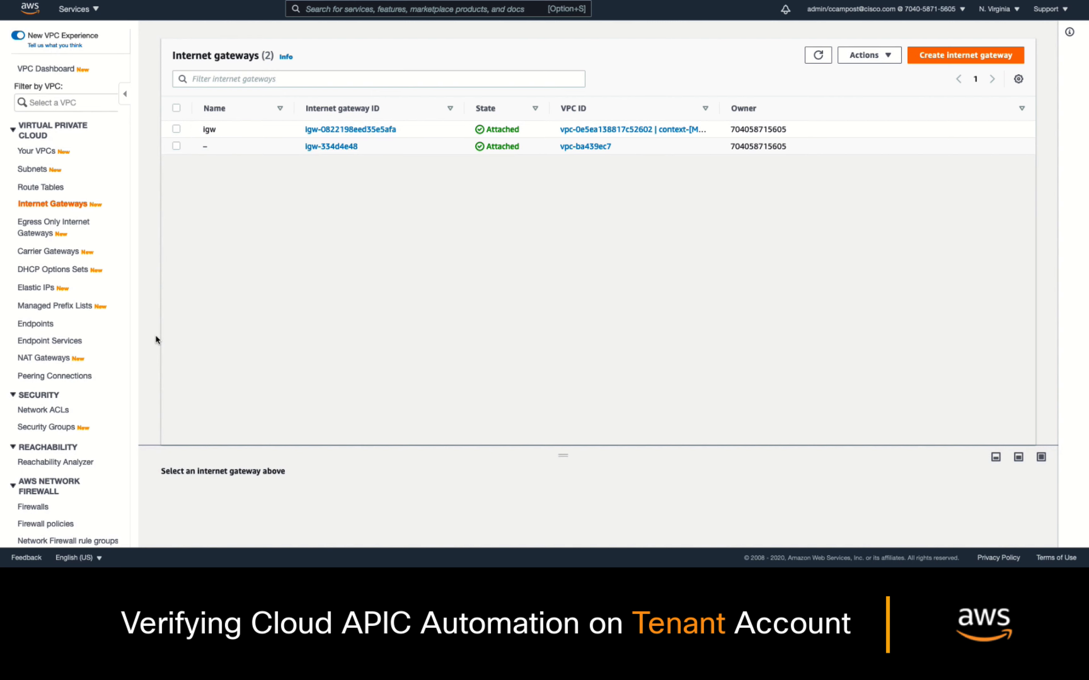
# - Examine the shared transit gateways and the transit gateway attachments in the tenant account
pyautogui.scroll(-3, 108, 359)
pyautogui.scroll(-4, 108, 358)
pyautogui.click(79, 344)
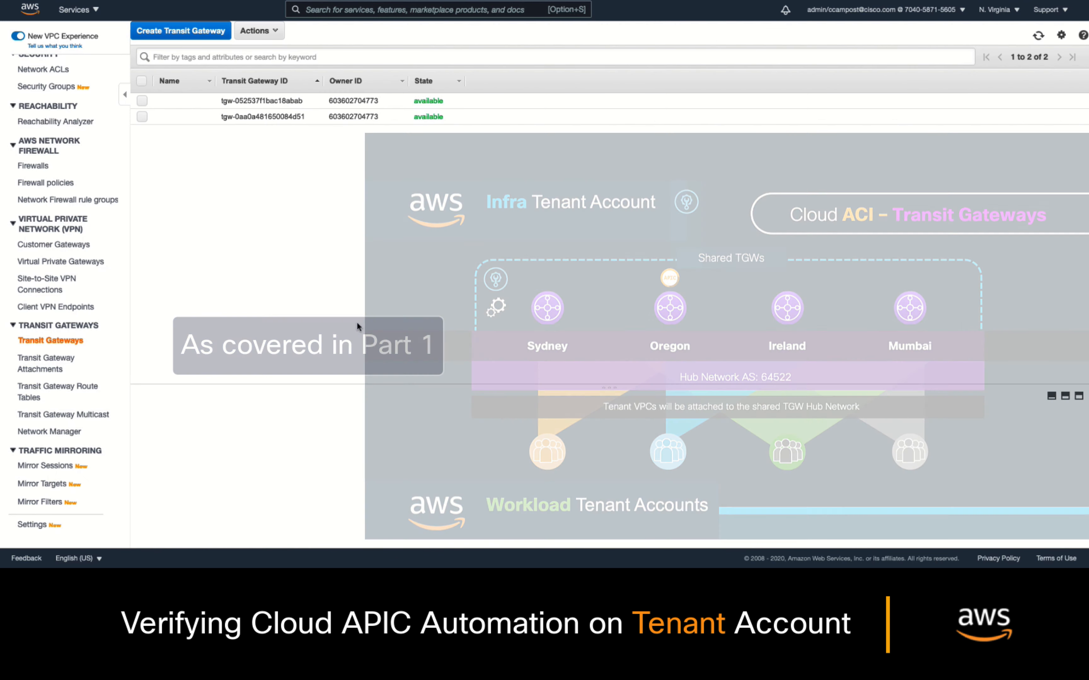
pyautogui.click(51, 369)
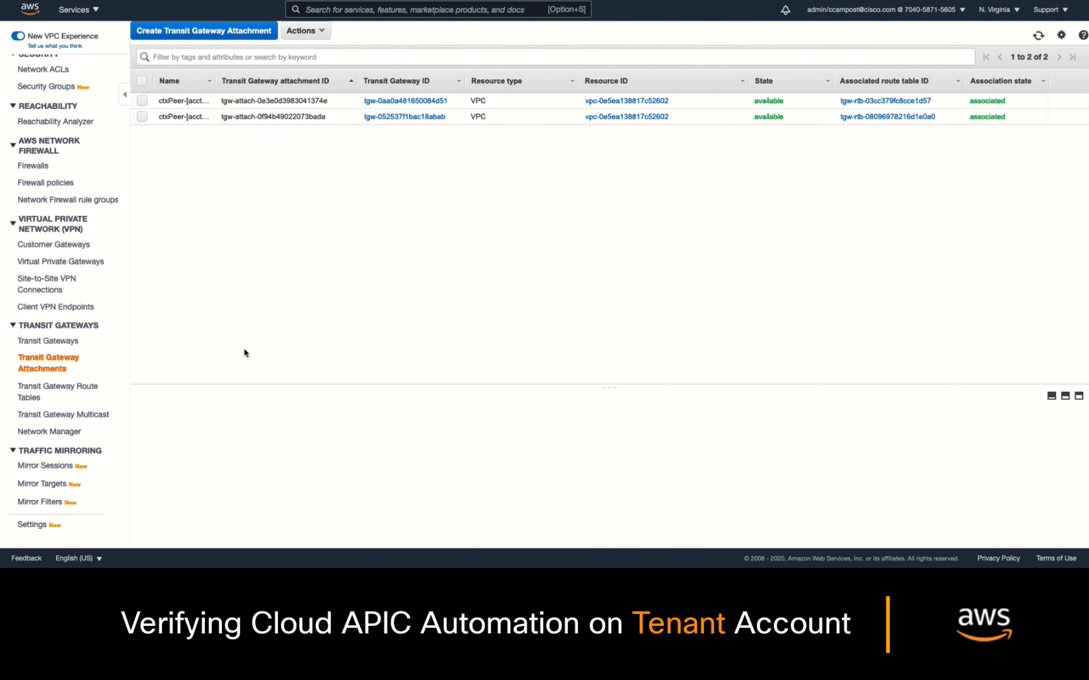
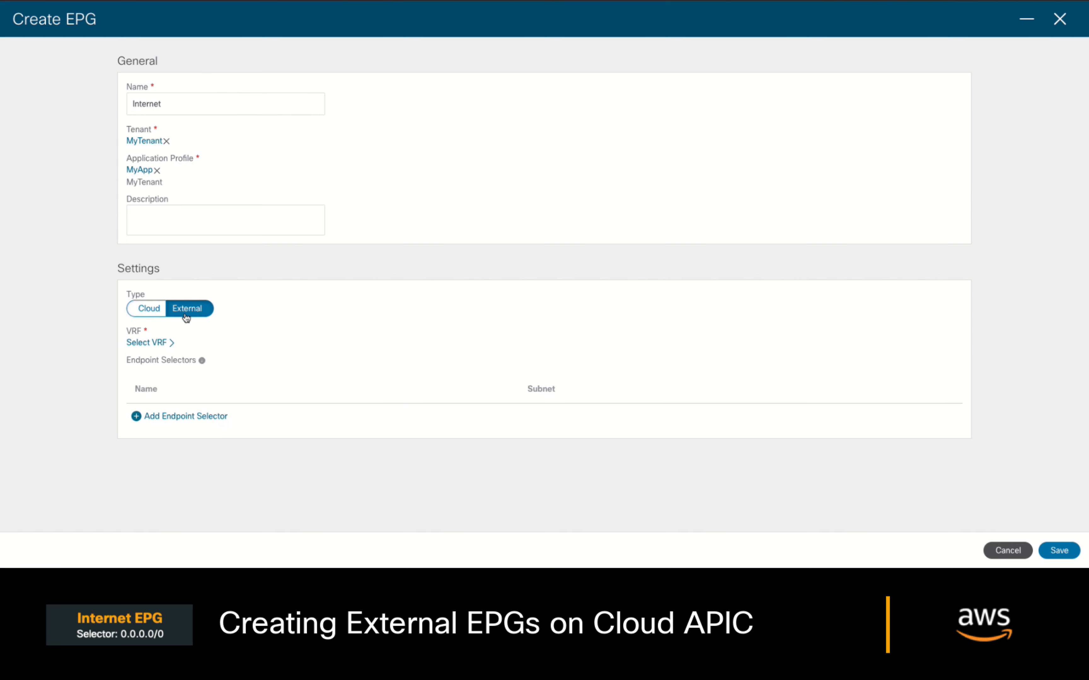
# - In Cloud APIC, assign MyVRF as the VRF of the external EPG Internet
pyautogui.click(161, 343)
pyautogui.click(358, 214)
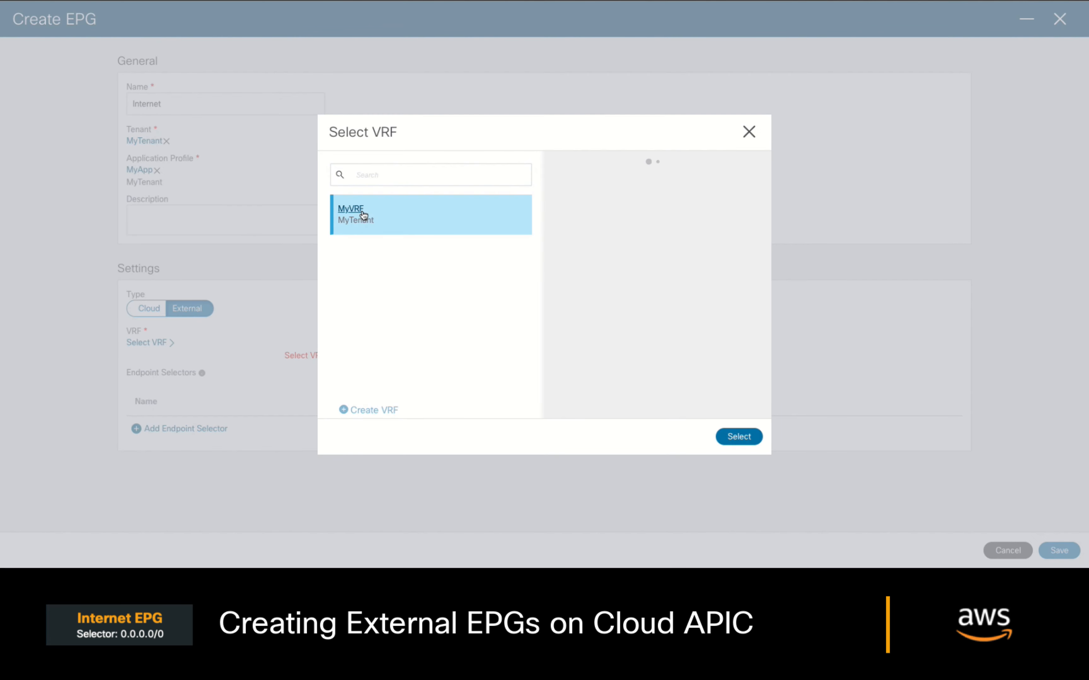
pyautogui.click(747, 441)
# - Add an endpoint selector named Internet with subnet 0.0.0.0/0 and save the external EPG
pyautogui.click(218, 432)
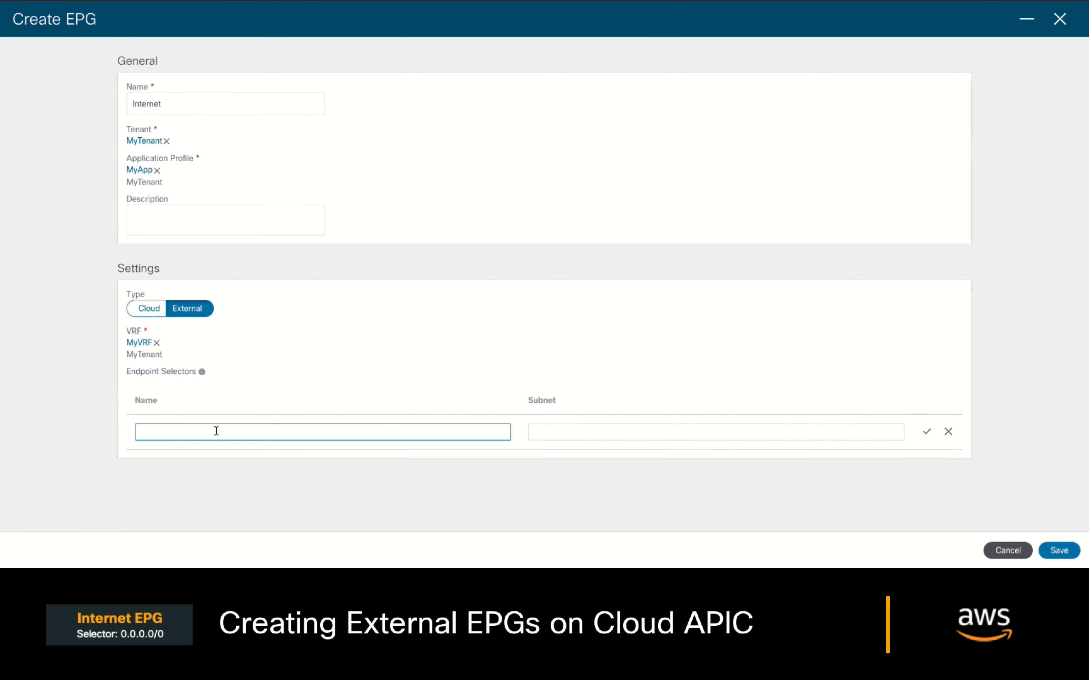
pyautogui.write('Internet')
pyautogui.click(605, 430)
pyautogui.write('0.0.0.0/0')
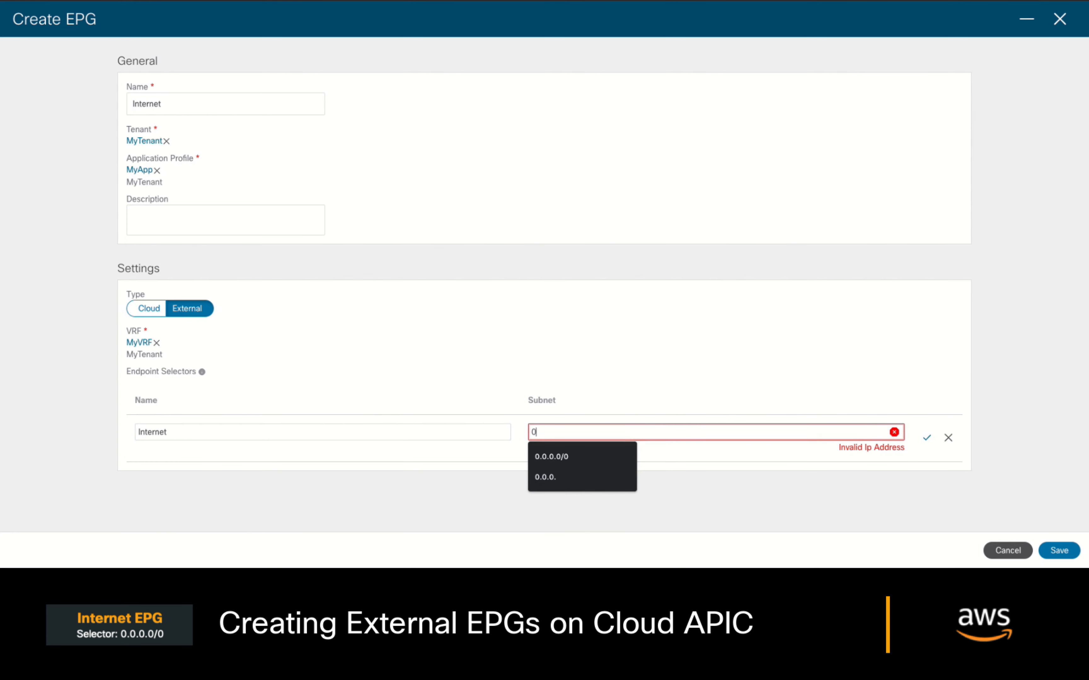
pyautogui.click(926, 432)
pyautogui.click(1075, 552)
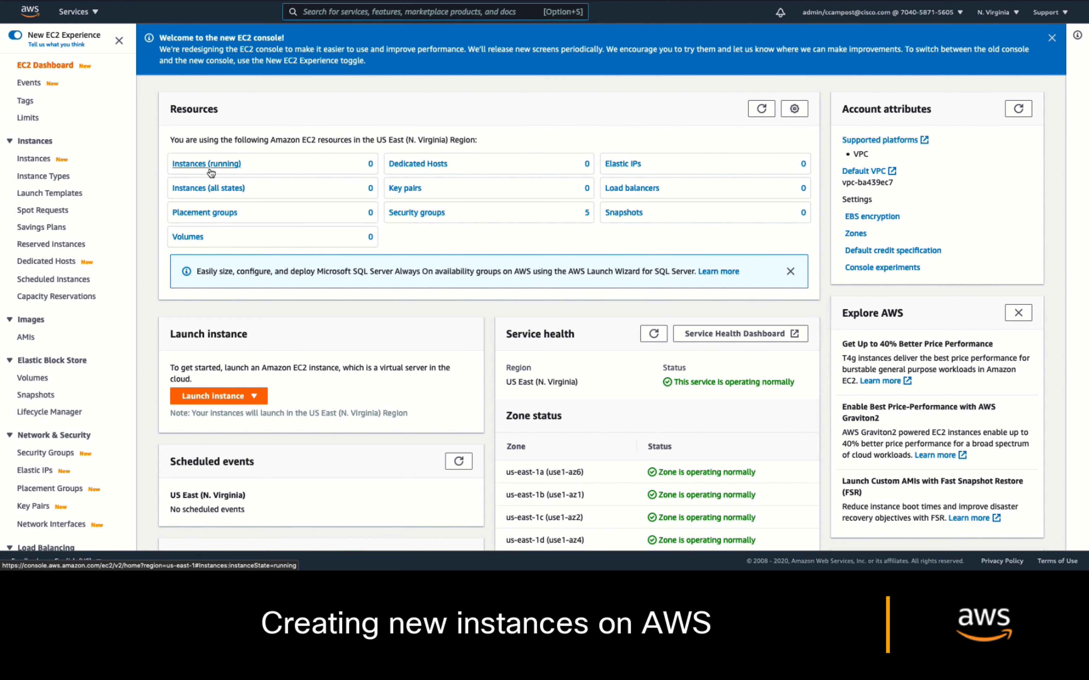
# - In the AWS EC2 console, start a new instance with the Amazon Linux 2 AMI and accept the t2.micro type
pyautogui.click(213, 396)
pyautogui.click(193, 413)
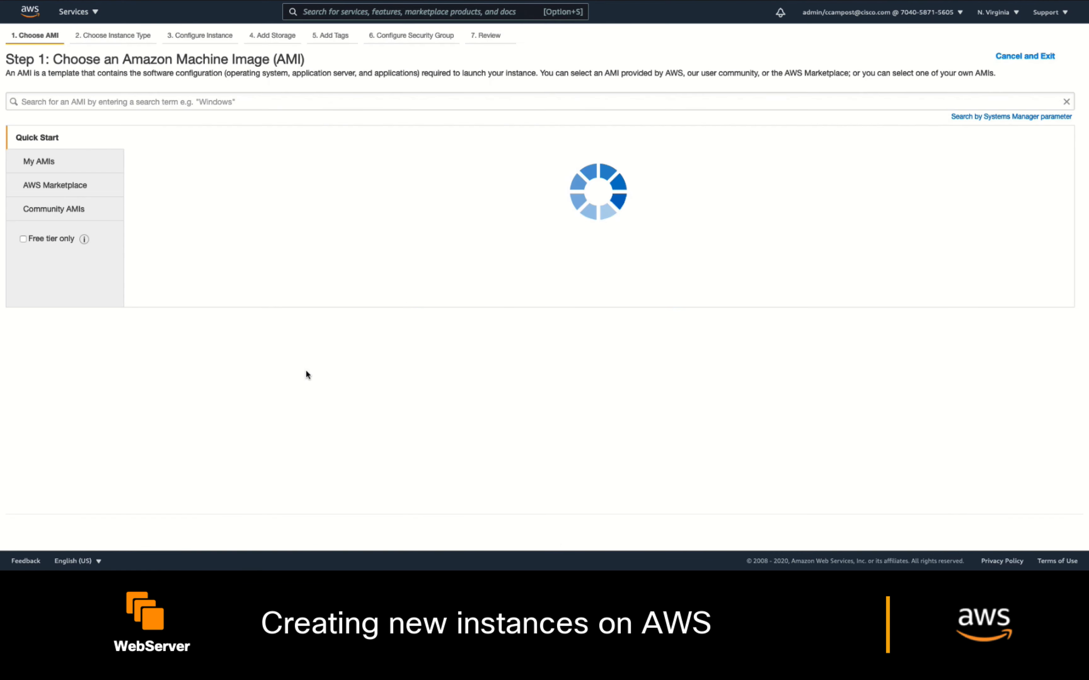
pyautogui.click(1019, 171)
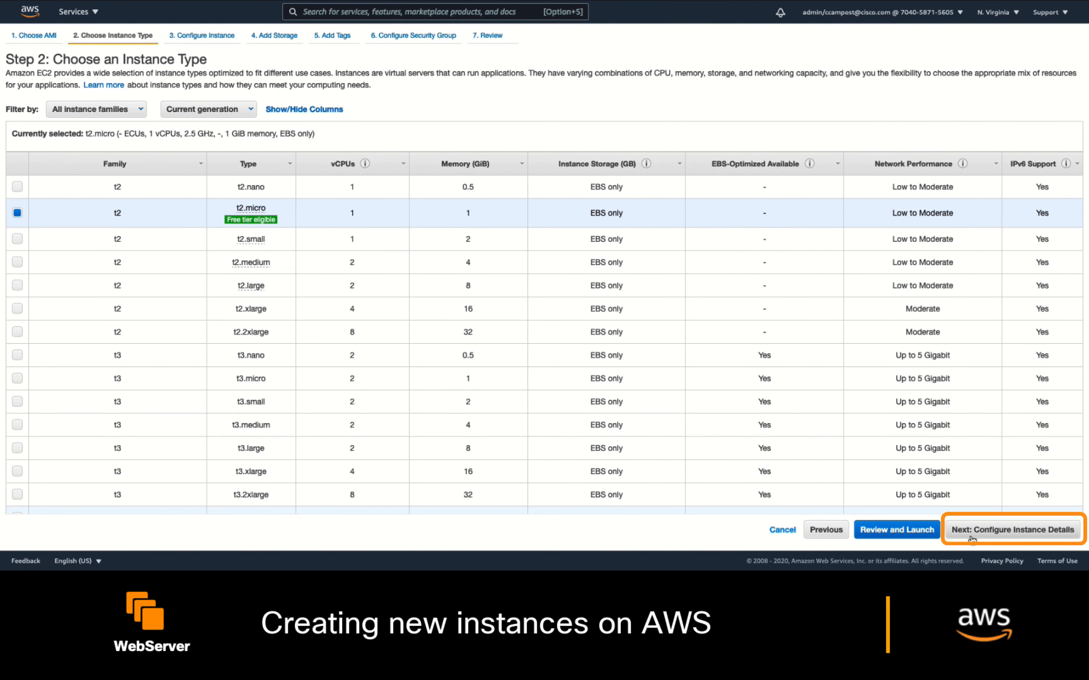
pyautogui.click(971, 539)
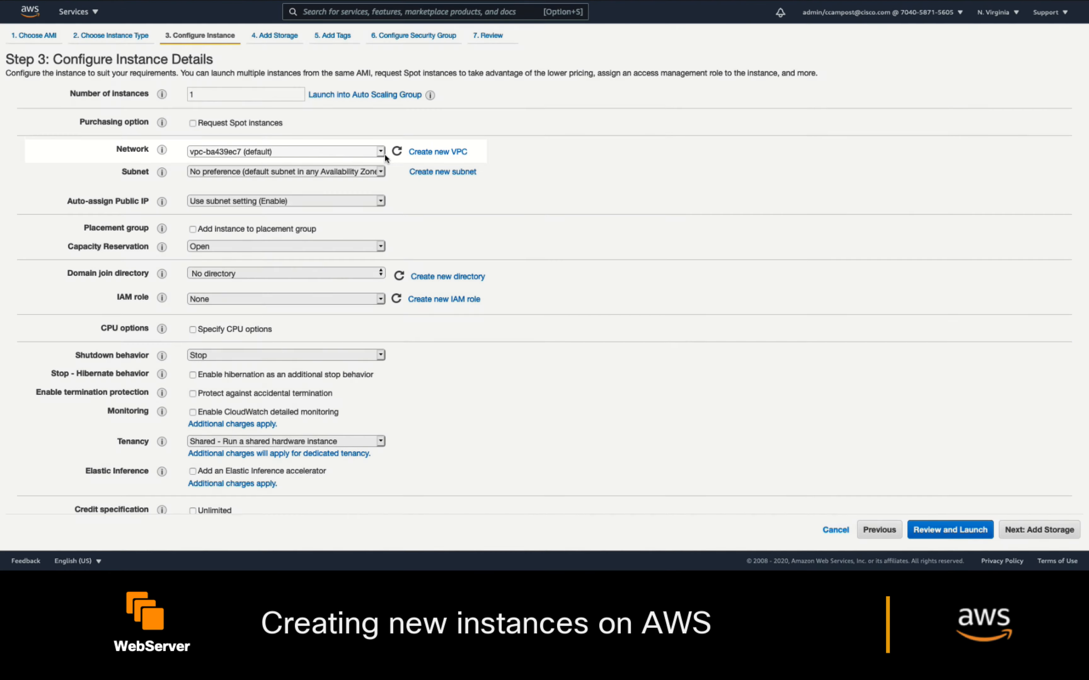
# - Place the instance in the context-[MyVRF] VPC and the 192.168.100.0/24 subnet in us-east-1a, with auto-assigned public IP enabled
pyautogui.click(385, 153)
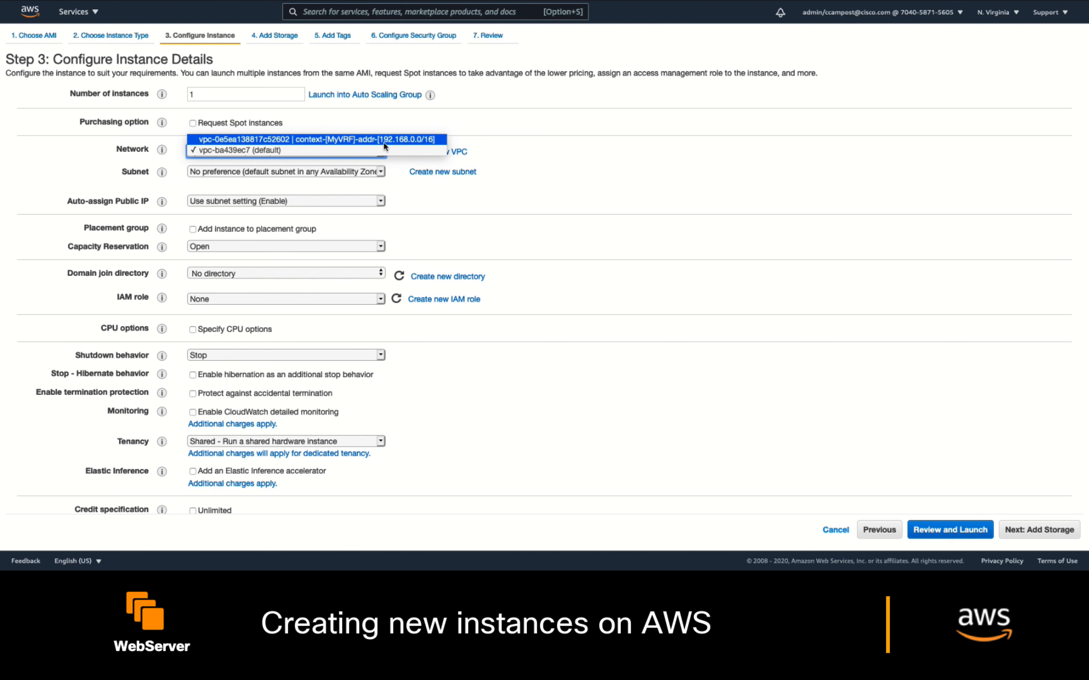
pyautogui.click(384, 142)
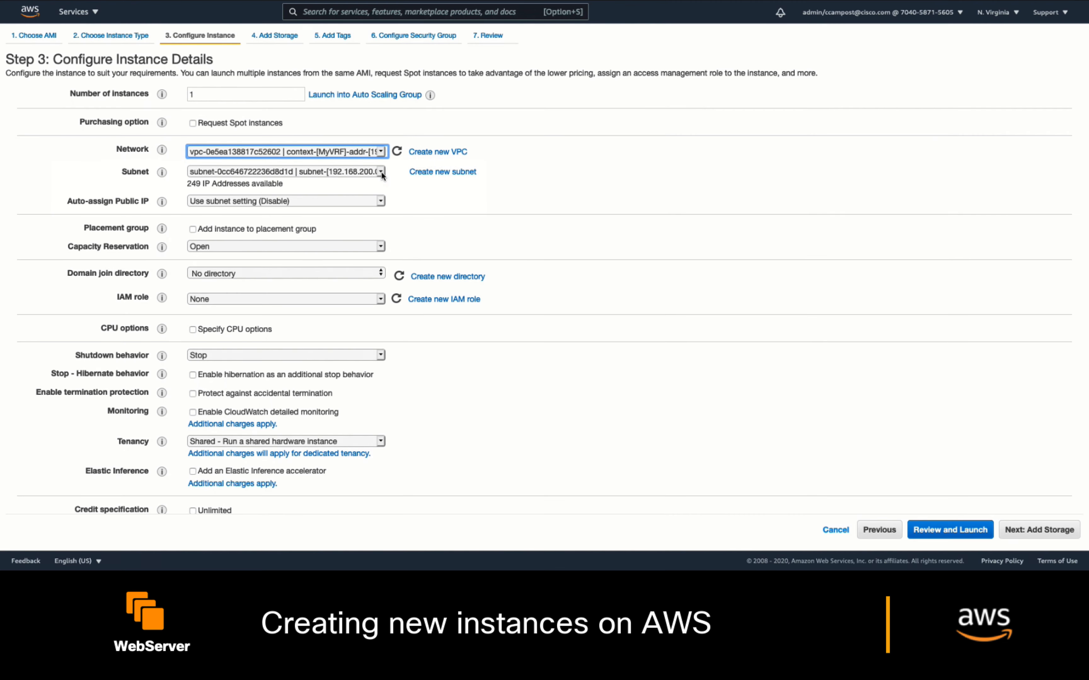
pyautogui.click(381, 172)
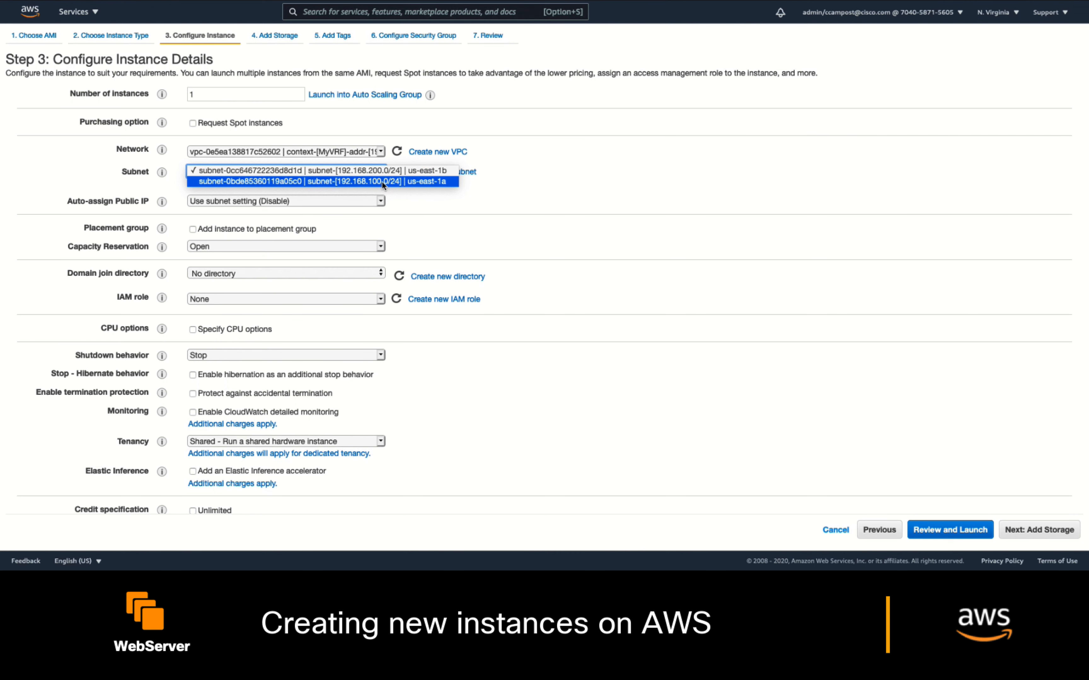
pyautogui.click(382, 182)
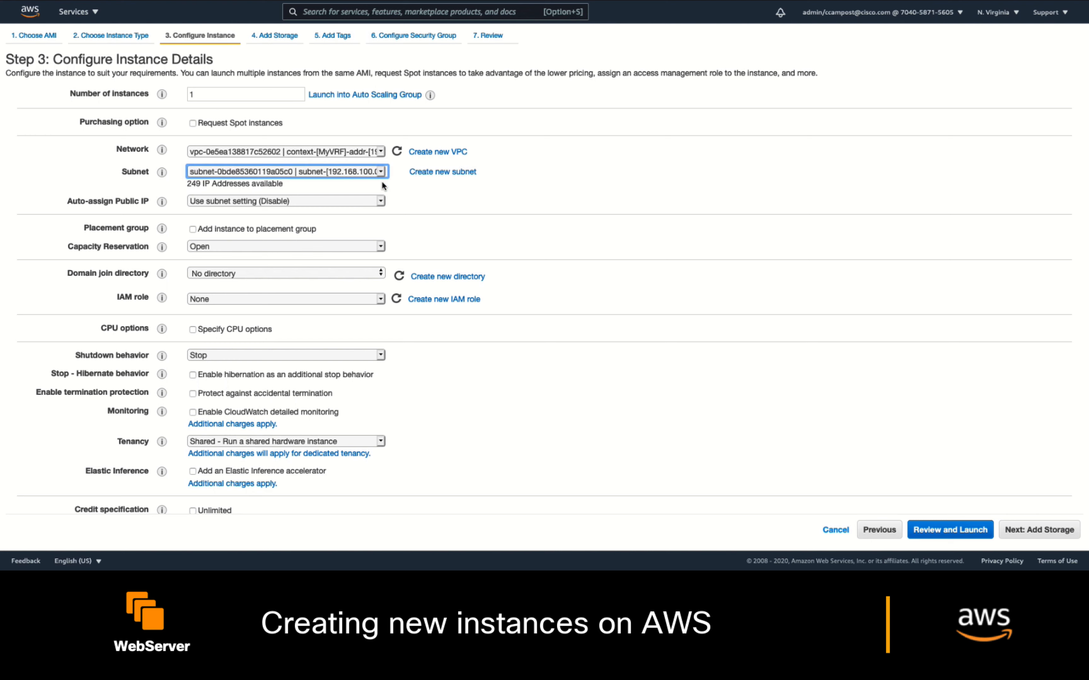
pyautogui.click(377, 202)
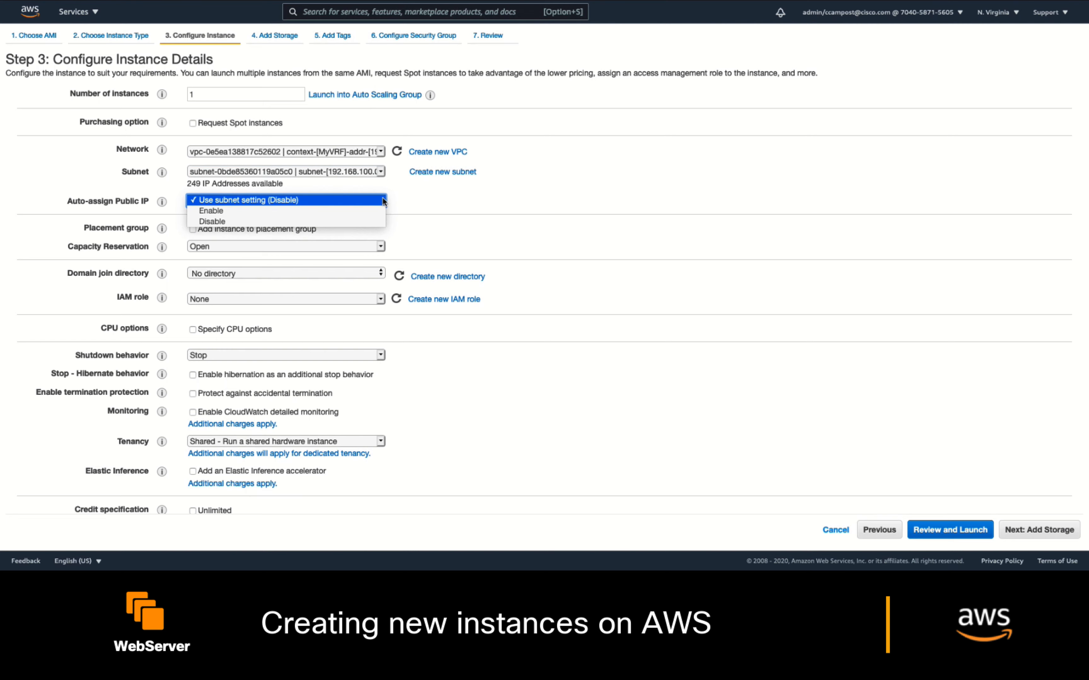
pyautogui.click(374, 210)
# - Keep the default storage and add an instance tag with key owner and the owner's first name as value
pyautogui.scroll(-5, 752, 362)
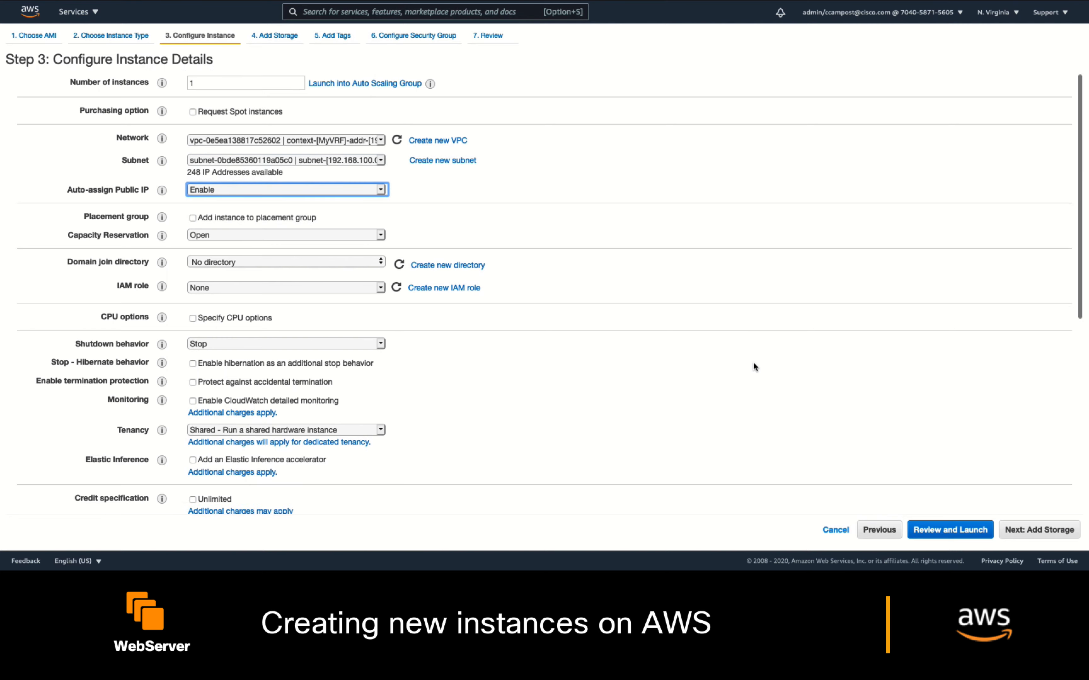
pyautogui.scroll(-2, 752, 362)
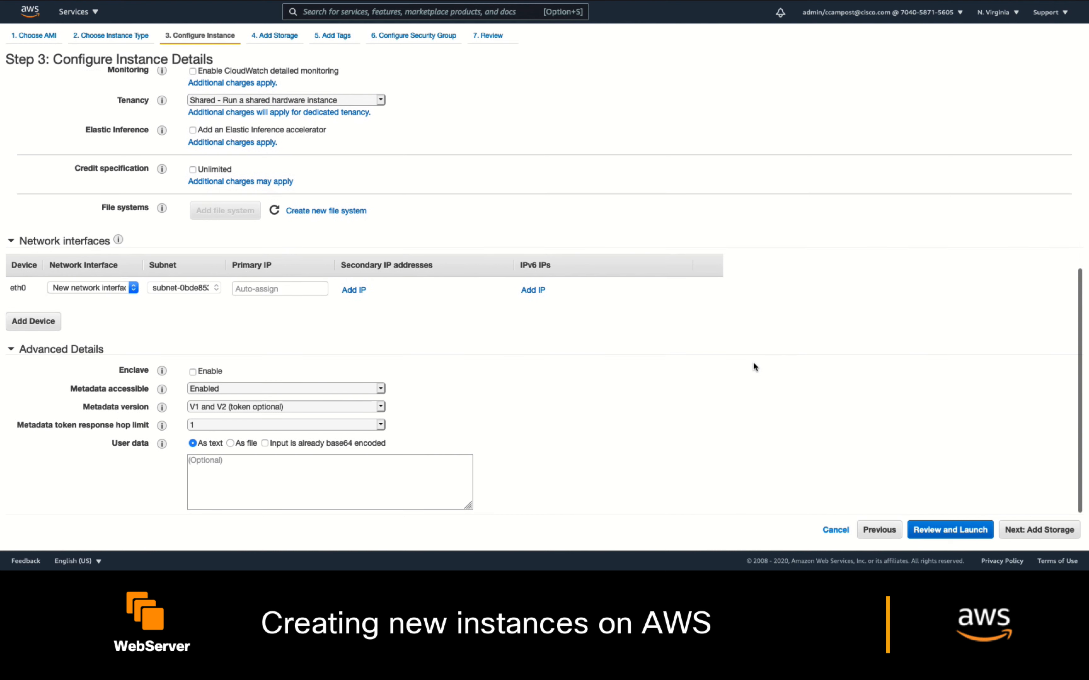
pyautogui.click(1015, 537)
pyautogui.click(1033, 539)
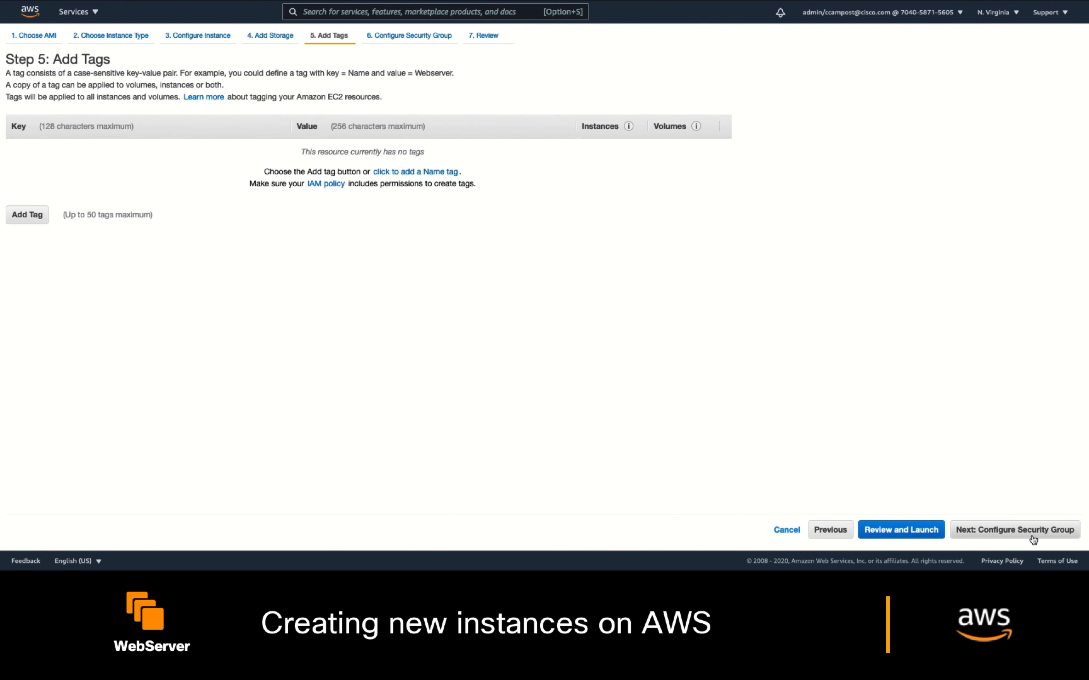
pyautogui.click(35, 220)
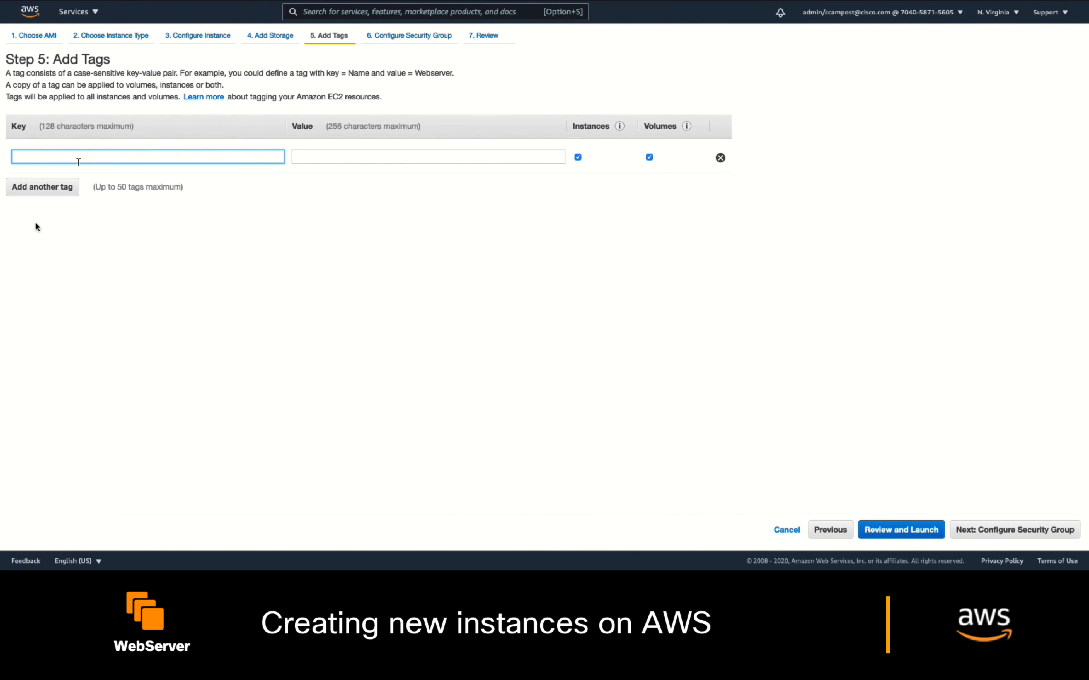
pyautogui.write('owner')
pyautogui.click(333, 158)
pyautogui.write('Carlos')
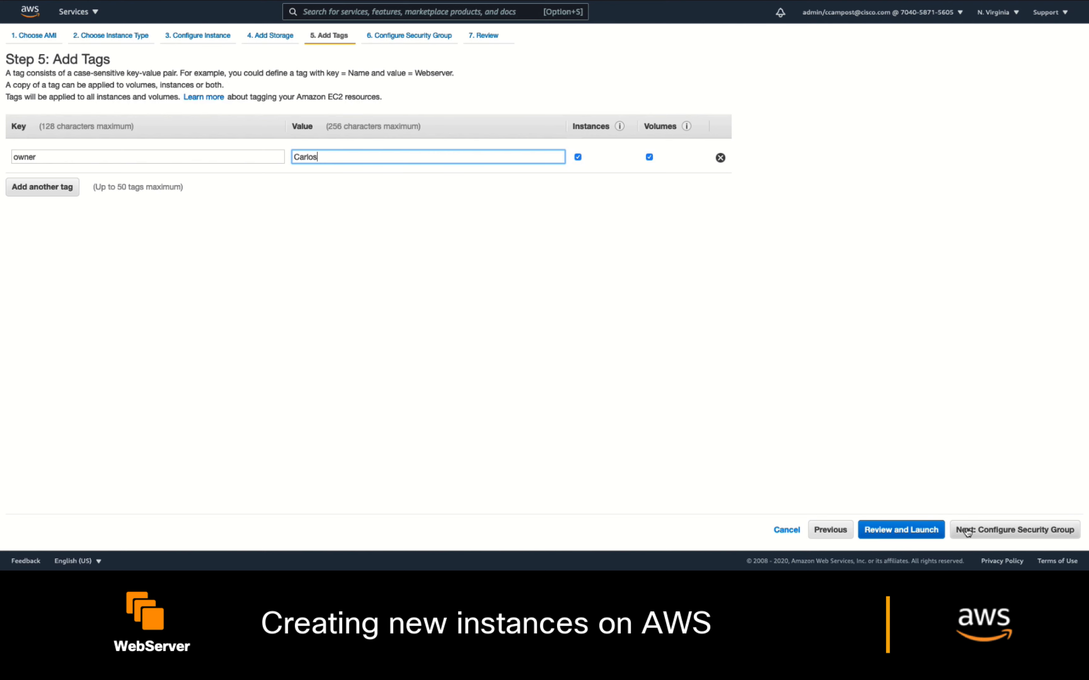
# - Review and launch the instance with the existing CloudACIInstances key pair, acknowledging access to its private key file
pyautogui.click(913, 530)
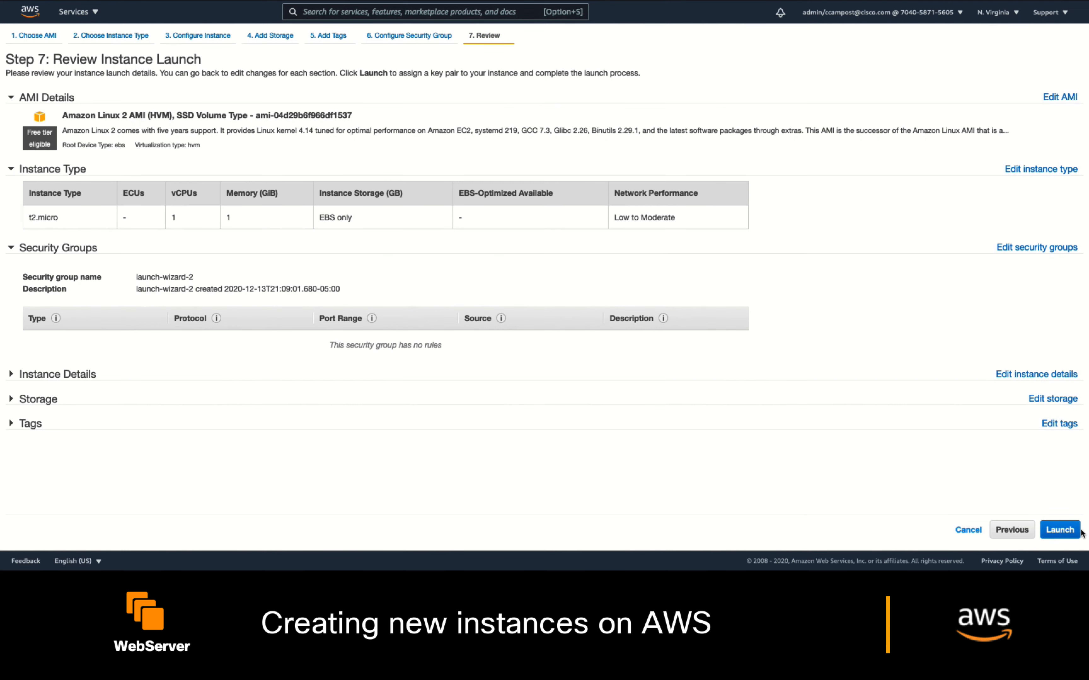
pyautogui.click(1067, 536)
pyautogui.click(710, 302)
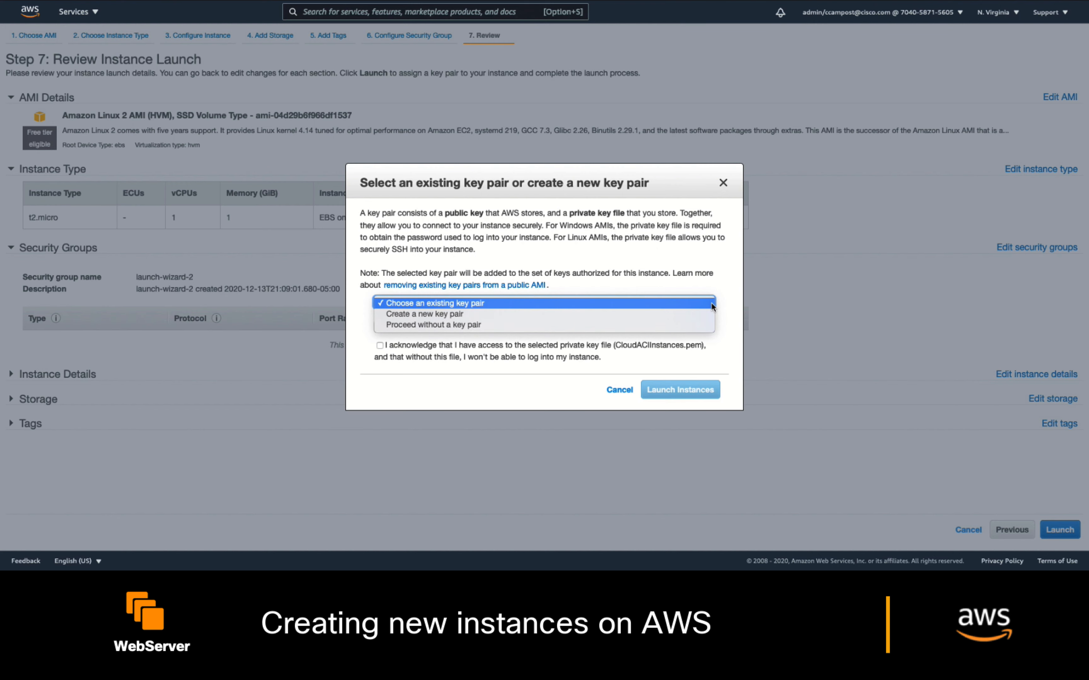
pyautogui.click(711, 304)
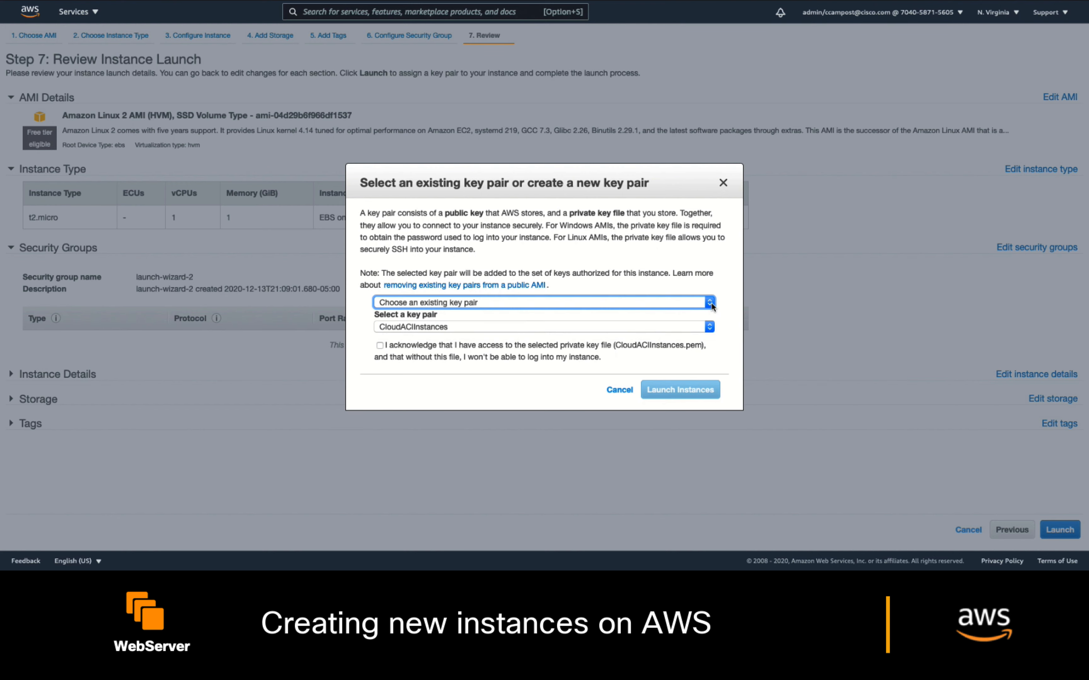
pyautogui.click(379, 345)
pyautogui.click(680, 390)
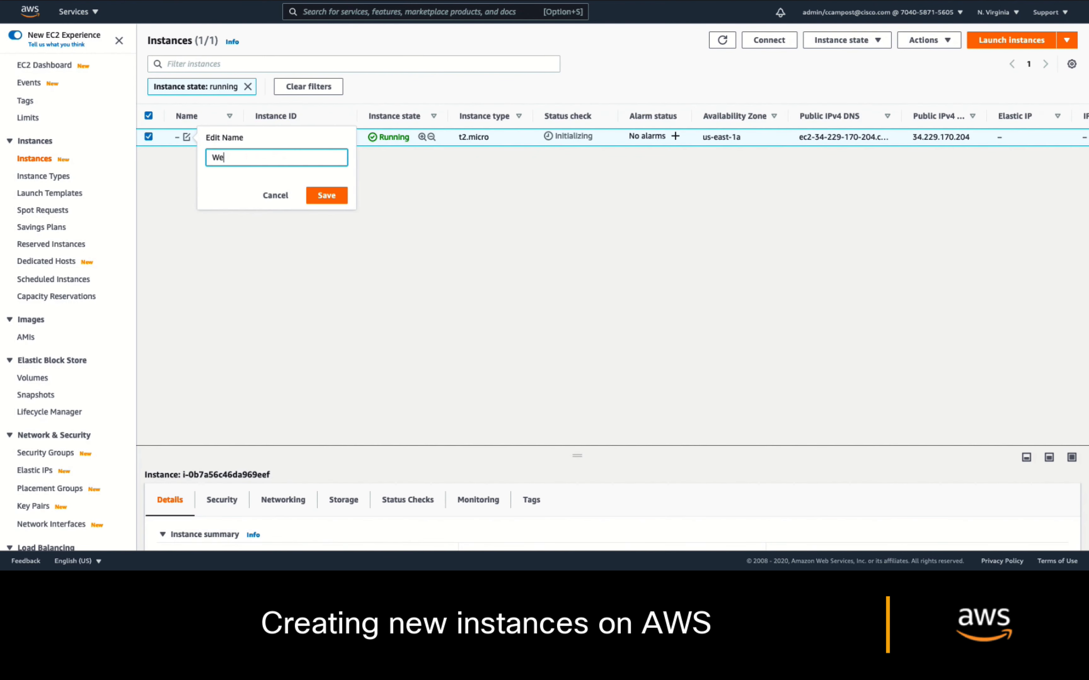
# - Name the running instance WebServer and save the name
pyautogui.write('Server')
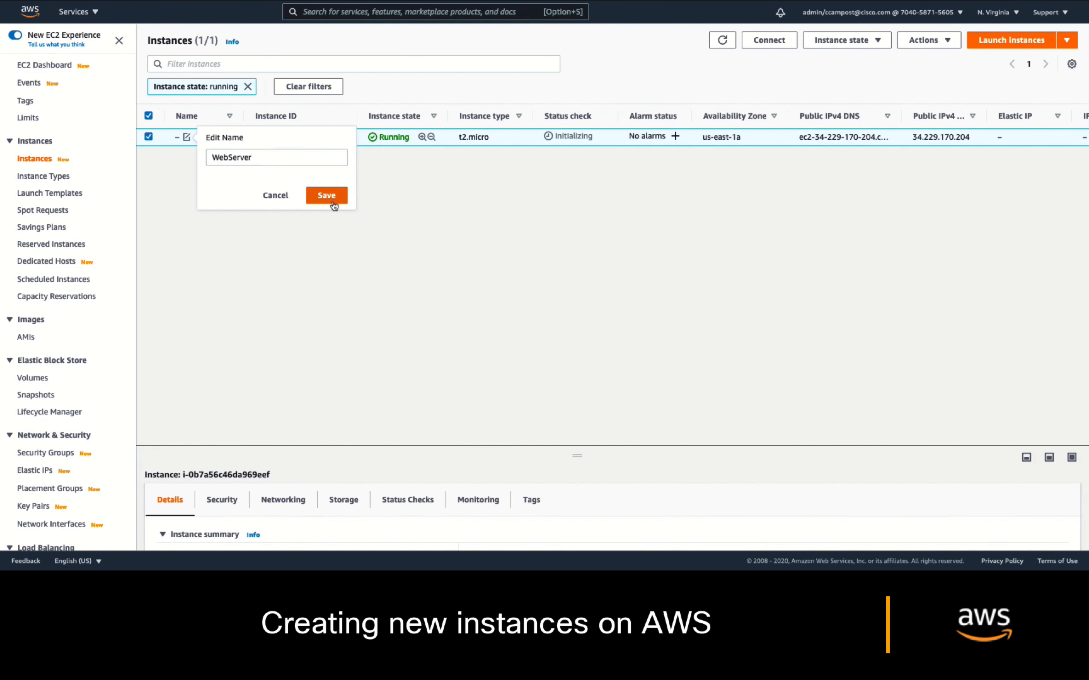
pyautogui.press('Return')
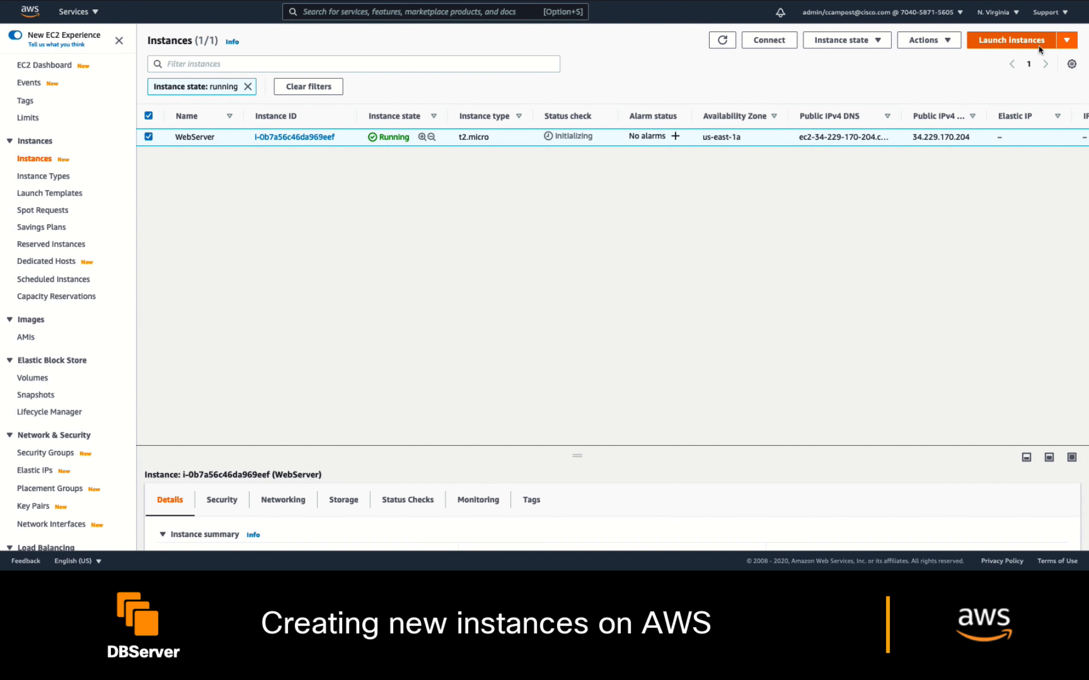
# - Start another Amazon Linux 2 t2.micro instance in the context-[MyVRF] VPC and 192.168.200.0 subnet, keeping the default public IP and storage settings
pyautogui.click(1038, 46)
pyautogui.click(1046, 164)
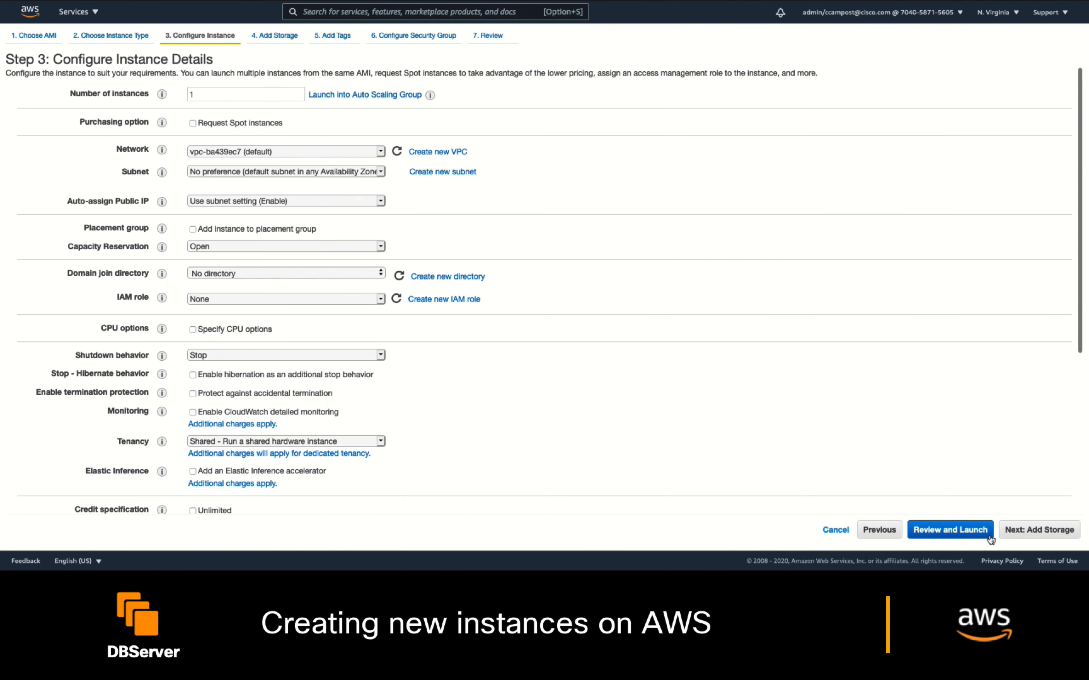
pyautogui.click(379, 173)
pyautogui.click(380, 171)
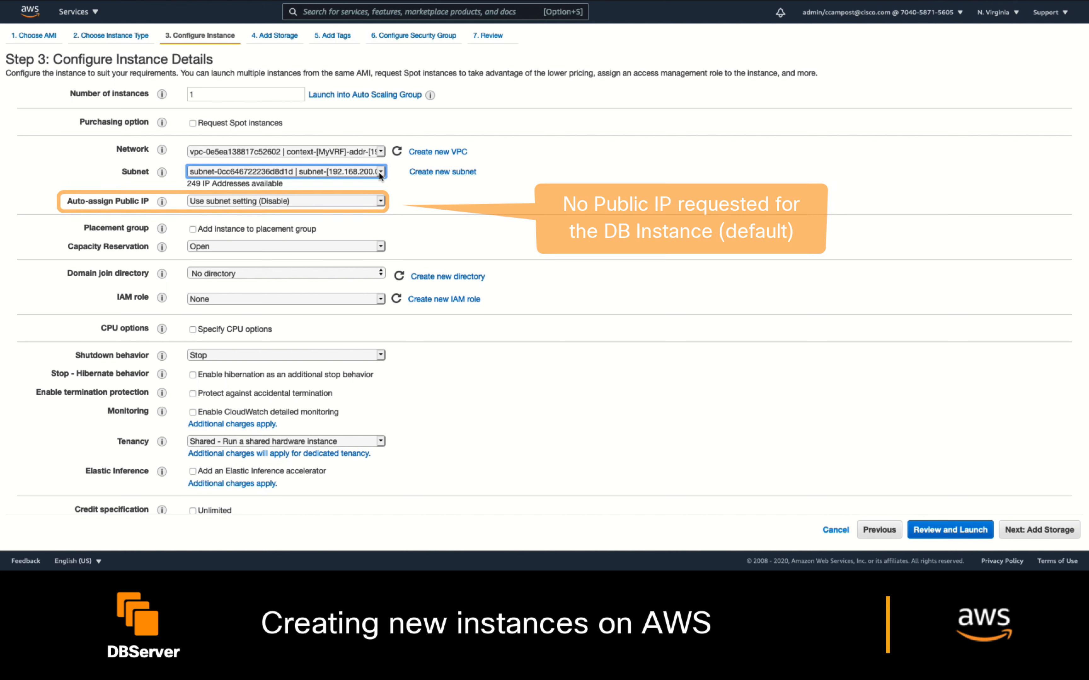
pyautogui.click(1012, 536)
pyautogui.click(1013, 535)
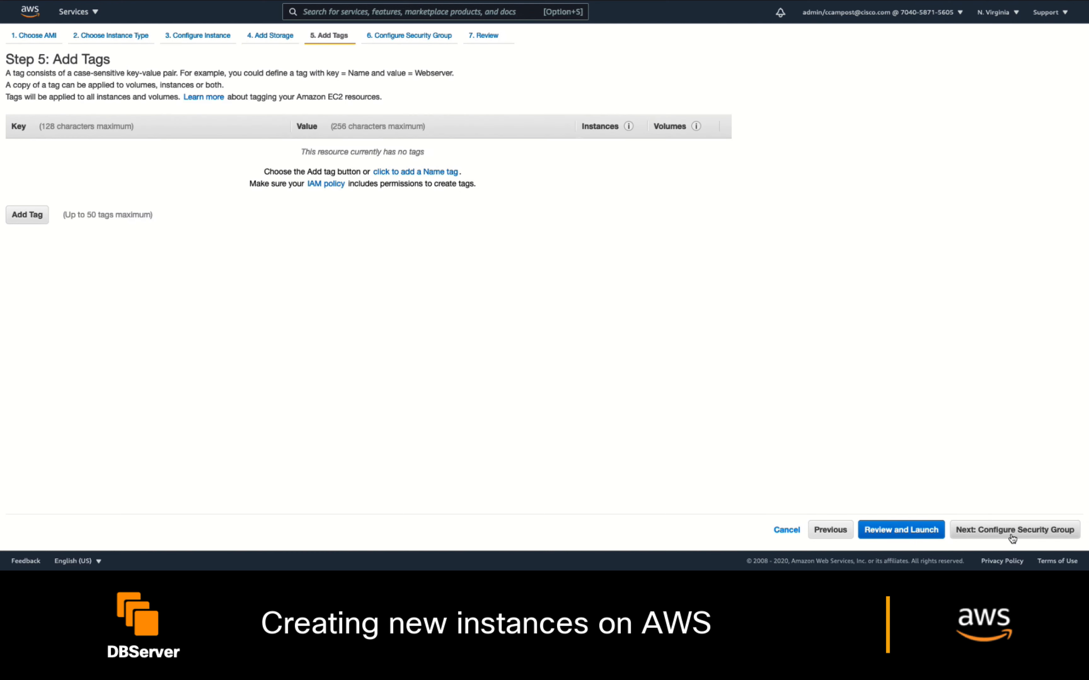
# - Add a tag with key owner and value DBA to the second instance and its volumes
pyautogui.click(27, 215)
pyautogui.write('owner')
pyautogui.click(428, 156)
pyautogui.write('DBA')
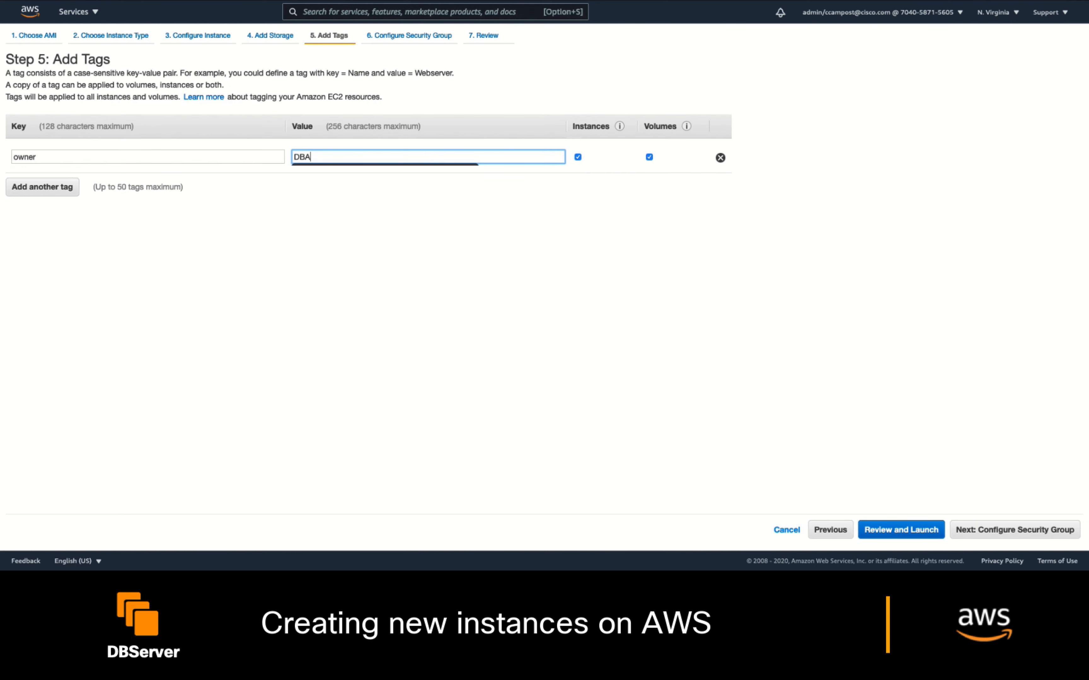
# - Review and launch the second instance with the existing CloudACIInstances key pair, acknowledging access to its private key file
pyautogui.click(901, 530)
pyautogui.click(1059, 529)
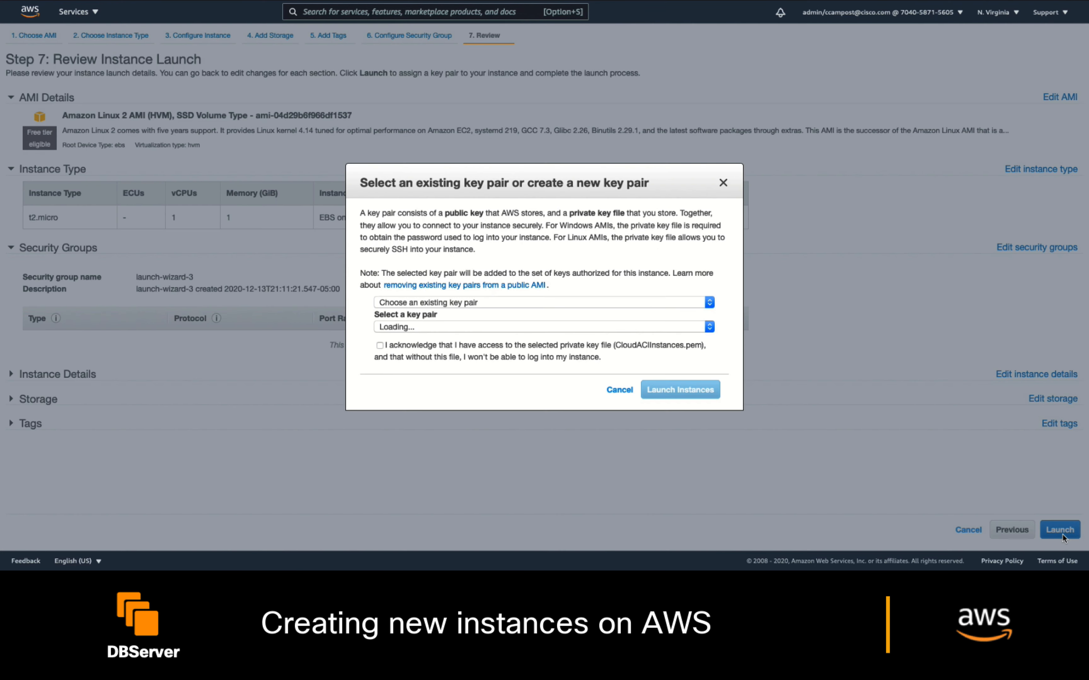
pyautogui.click(382, 328)
pyautogui.click(680, 389)
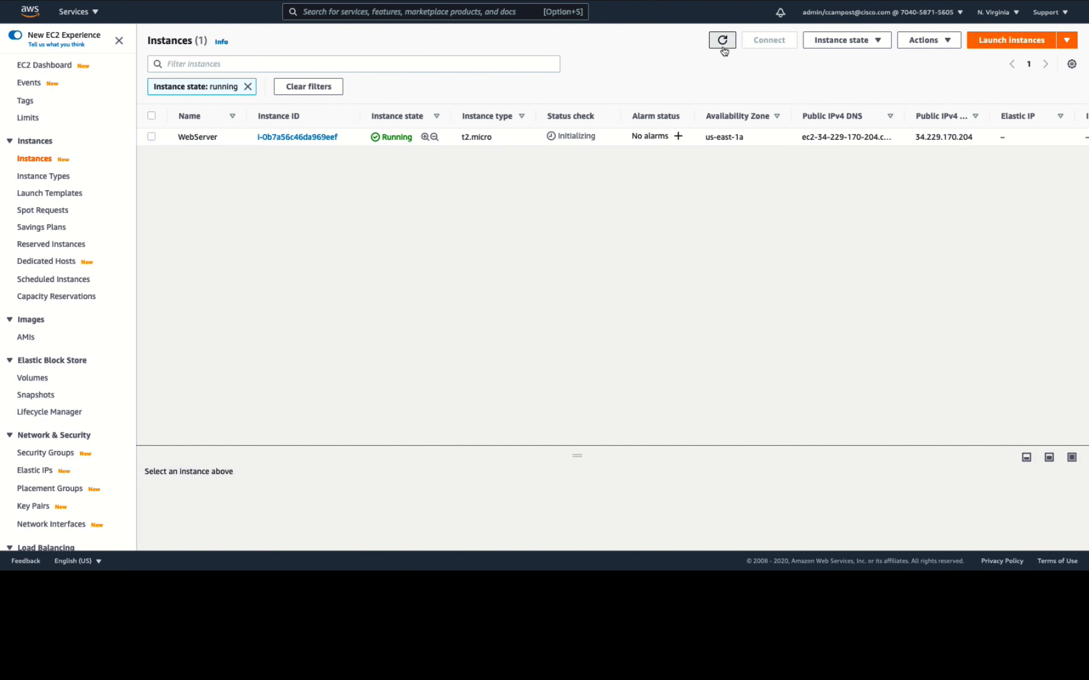
# - Refresh the instance list and name the unnamed instance in us-east-1b Database
pyautogui.click(722, 44)
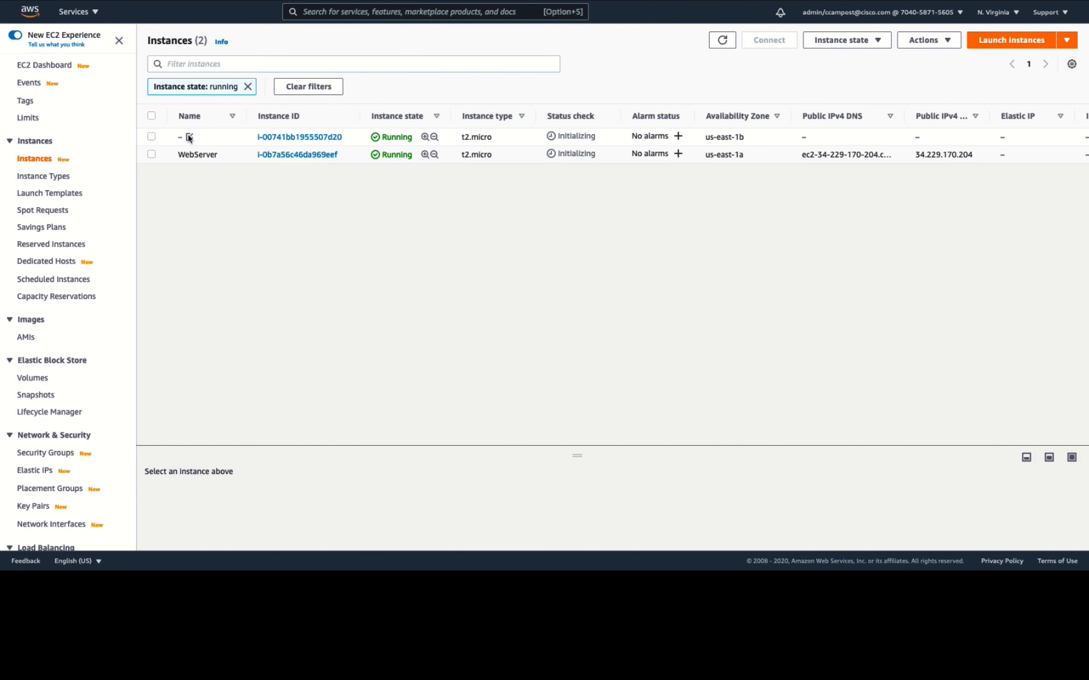
pyautogui.click(189, 137)
pyautogui.write('Database')
pyautogui.click(329, 196)
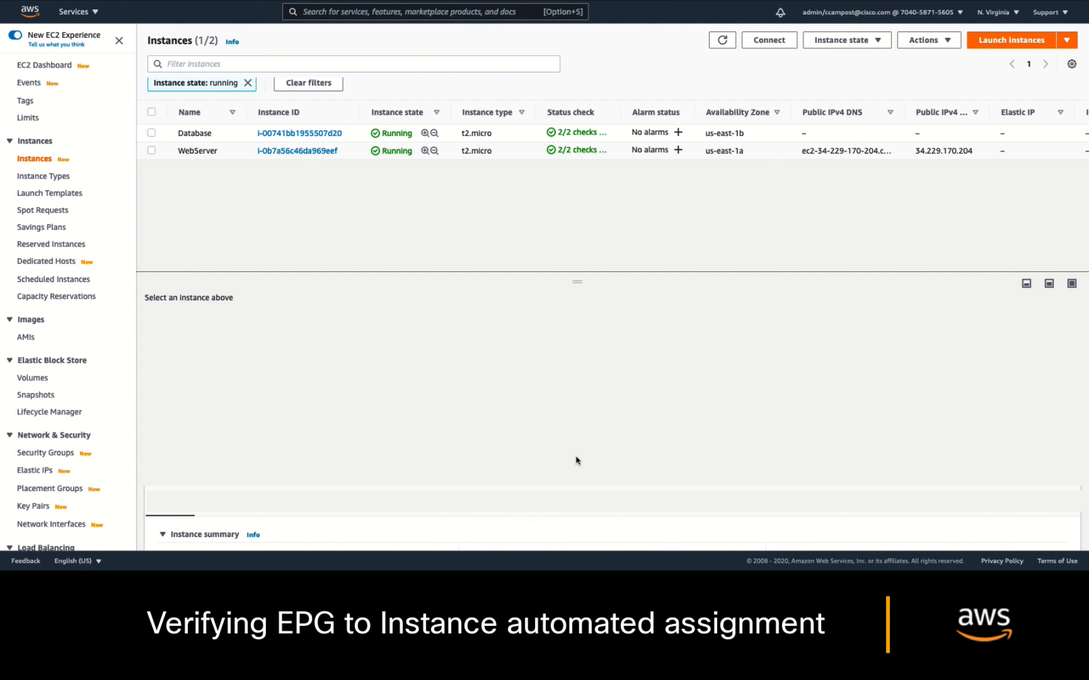
# - Check which EPG security group is assigned to the WebServer instance and to the Database instance
pyautogui.click(204, 151)
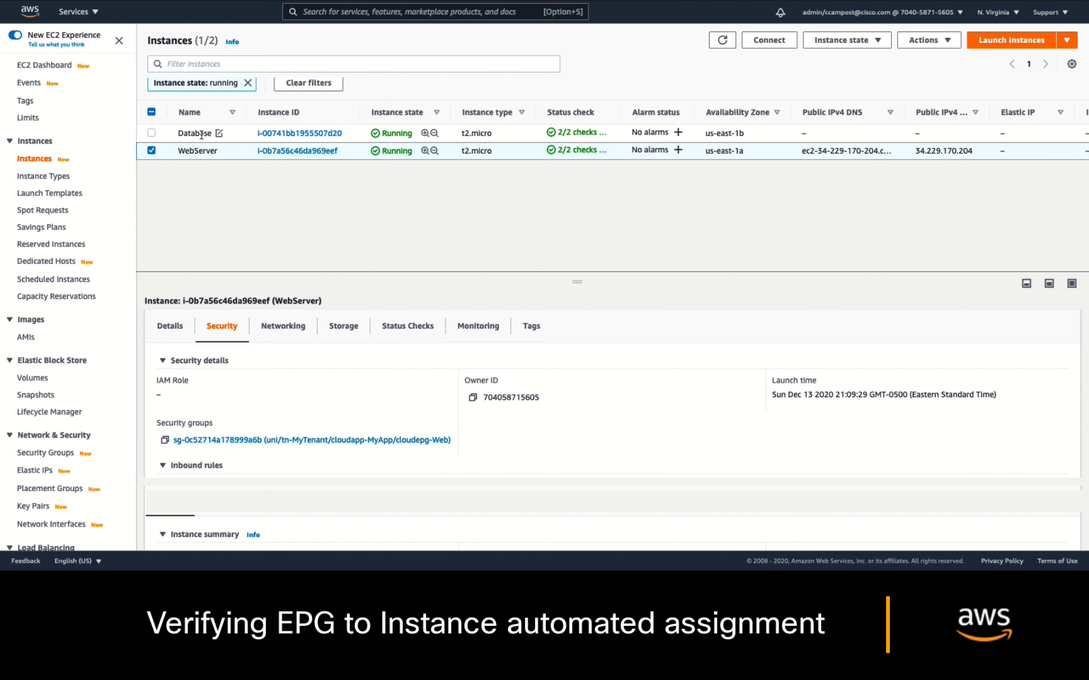
pyautogui.click(201, 134)
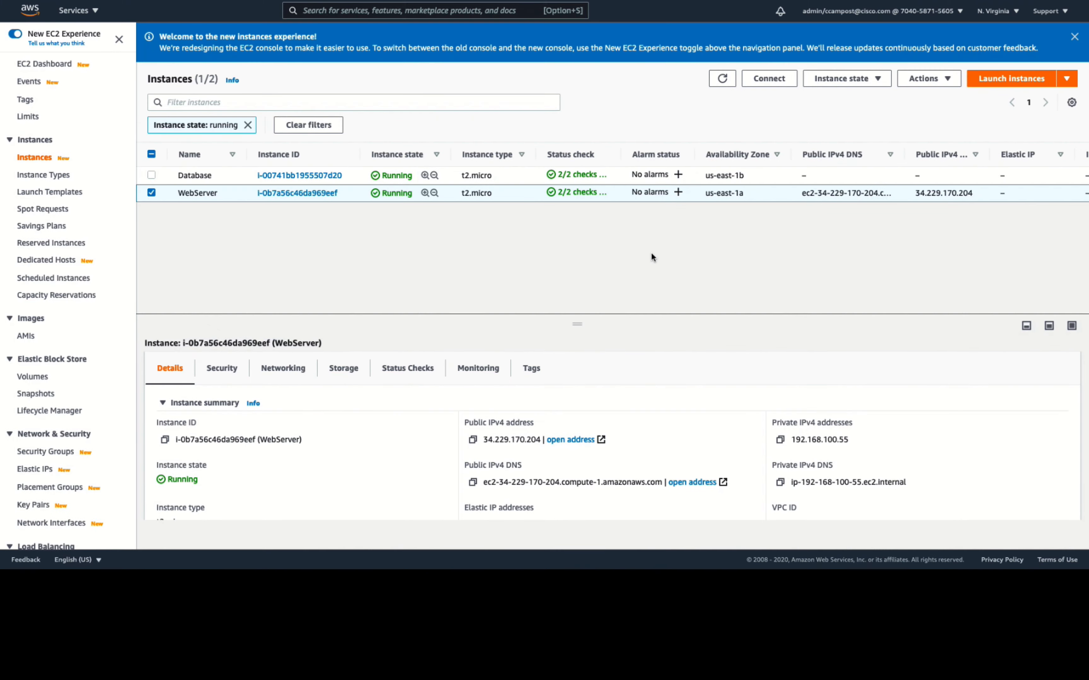
# - Try EC2 Instance Connect for the WebServer instance as ec2-user, and copy the example SSH client command
pyautogui.click(777, 80)
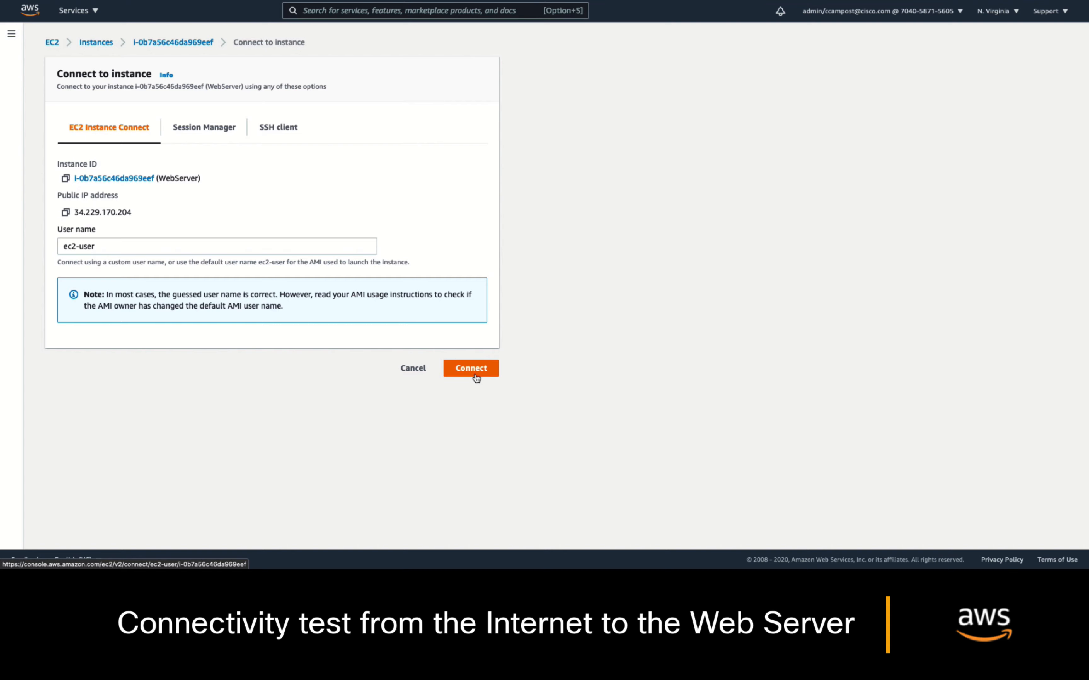
pyautogui.click(475, 377)
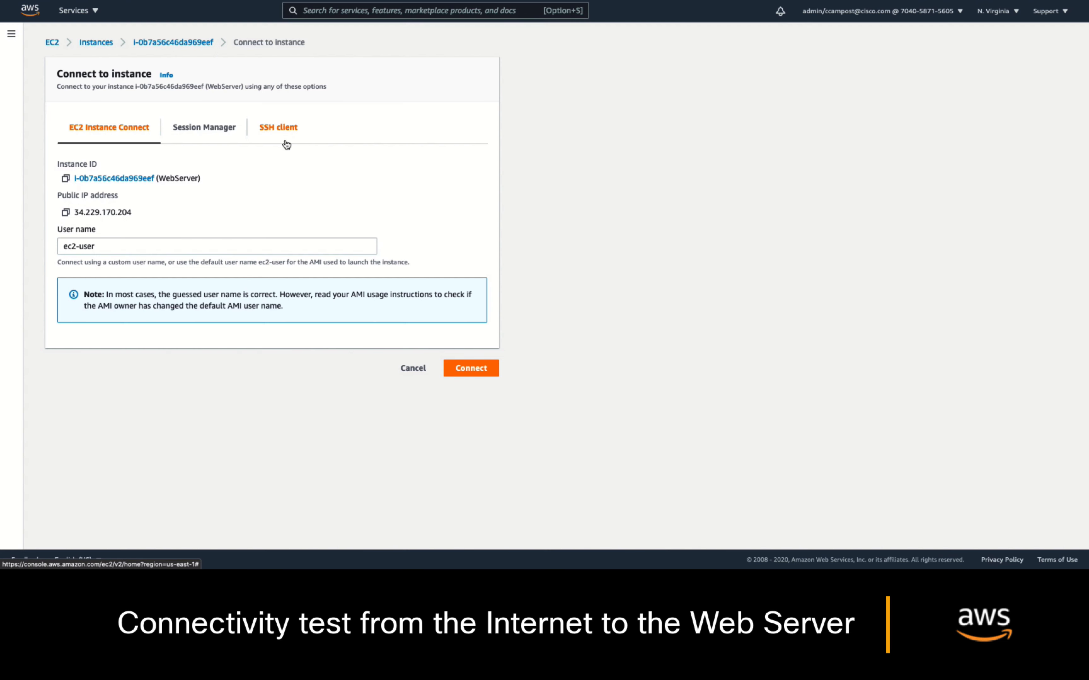
pyautogui.click(281, 136)
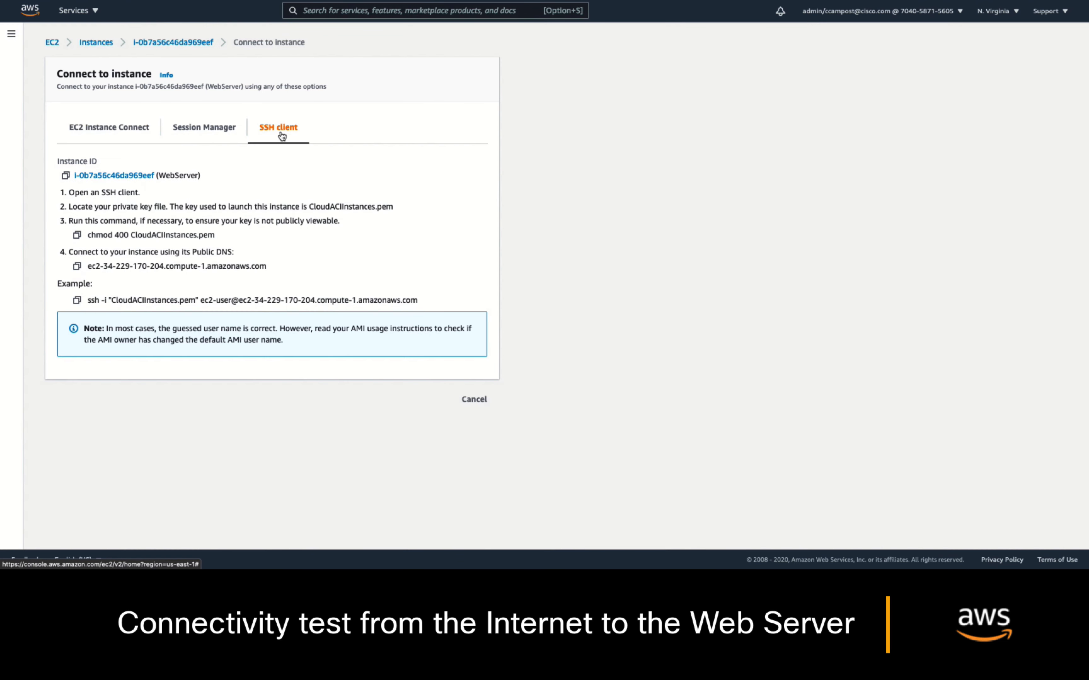
pyautogui.click(77, 300)
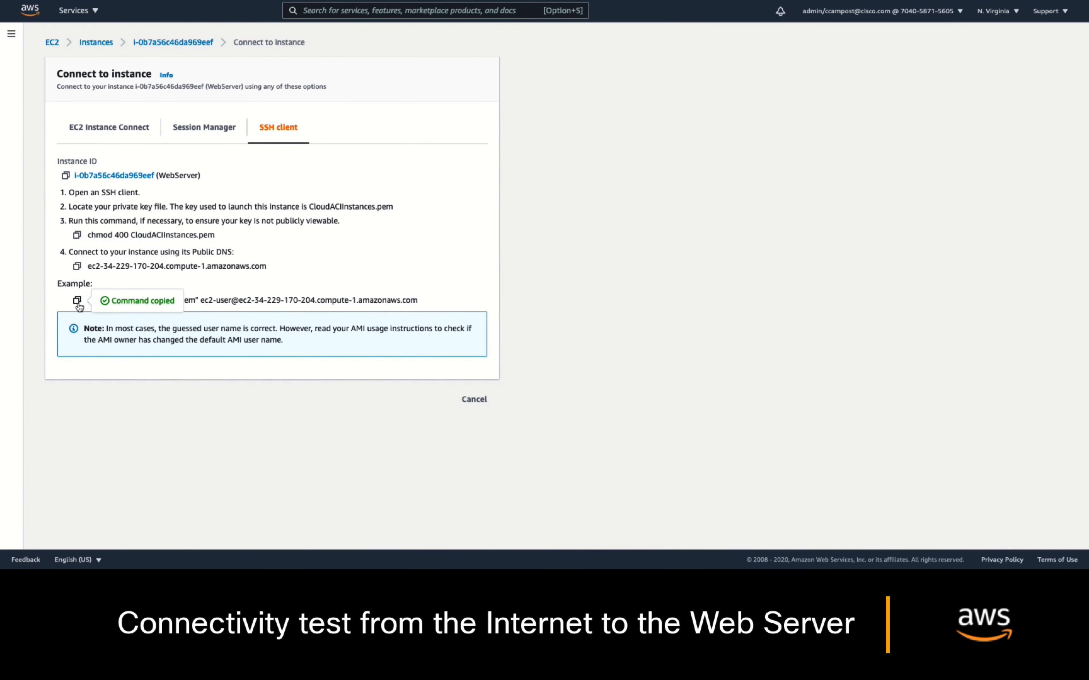
# - In the terminal, test SSH access to the WebServer with the copied command using CloudACIInstances.pem, and interrupt the attempt
pyautogui.rightClick(481, 317)
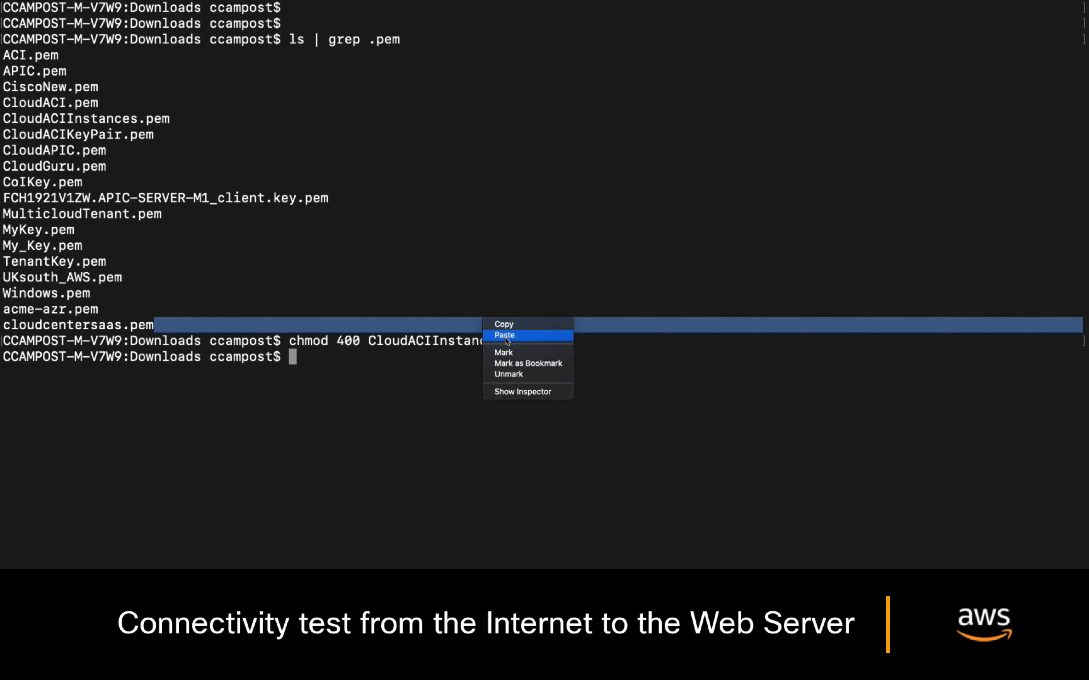
pyautogui.click(499, 336)
pyautogui.press('Return')
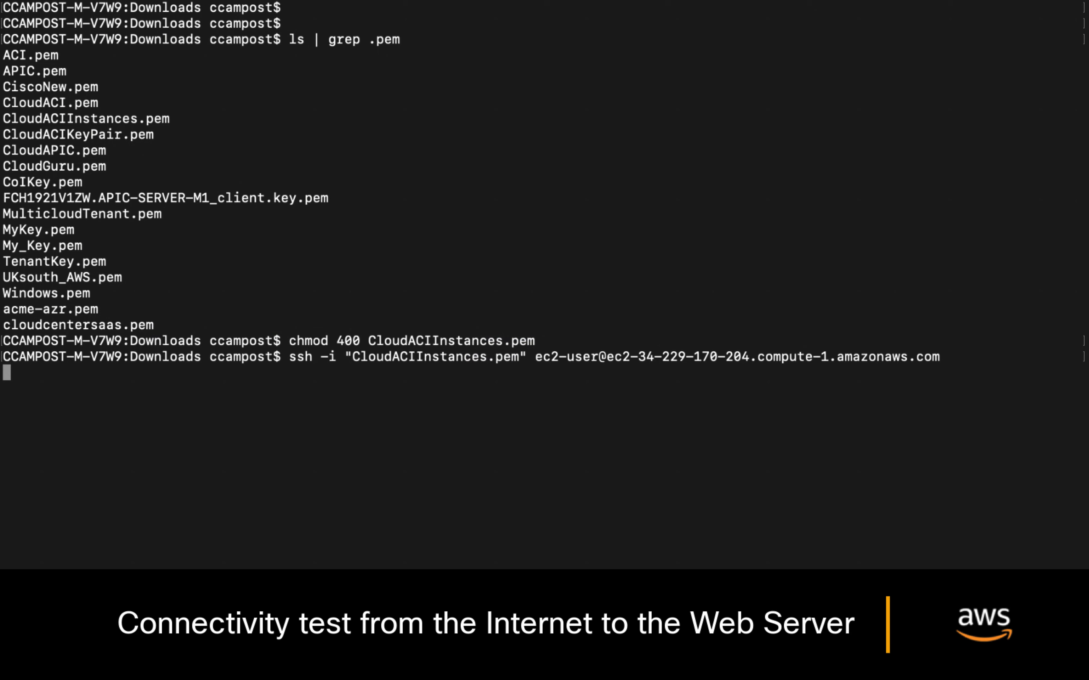
pyautogui.press('Return')
pyautogui.press('Return')
pyautogui.press('Return')
pyautogui.press('Return')
pyautogui.press('Return')
pyautogui.press('Return')
pyautogui.press('Return')
pyautogui.press('Return')
pyautogui.press('Return')
pyautogui.hotkey('ctrl', 'c')
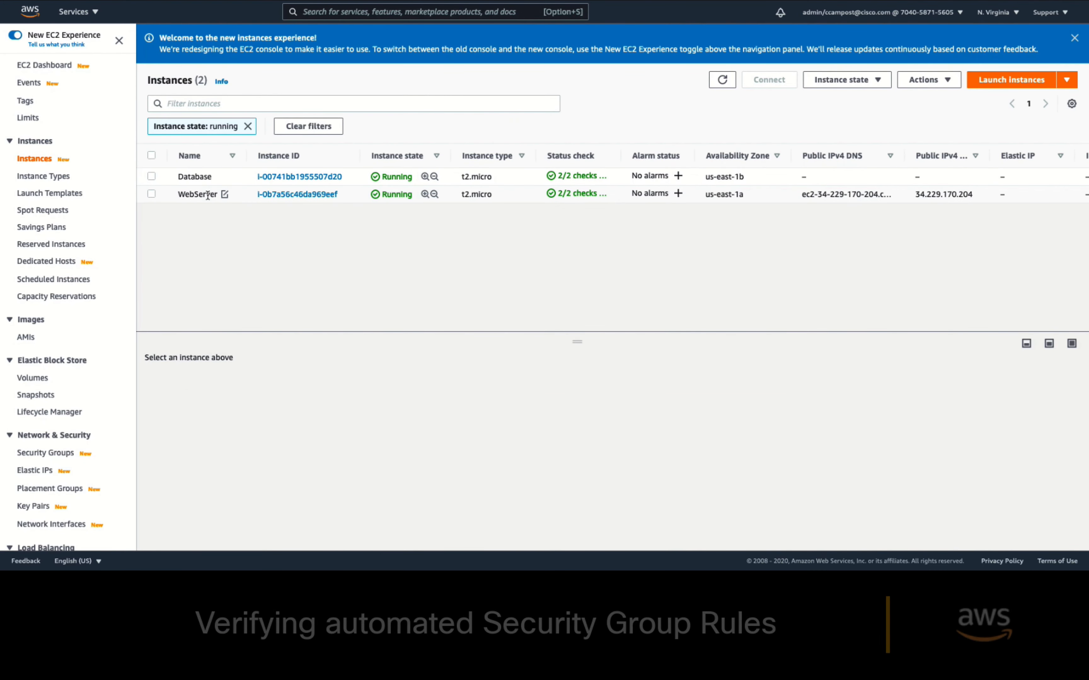
# - Examine the rules of the cloudepg-Web security group attached to the WebServer instance
pyautogui.click(208, 195)
pyautogui.click(227, 392)
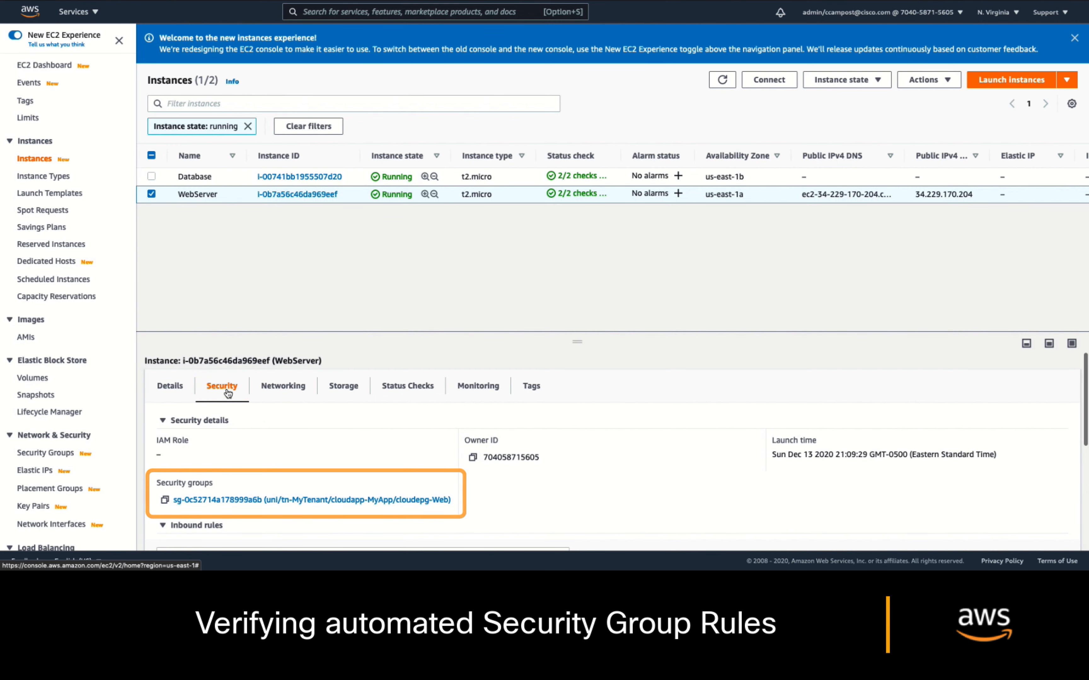
pyautogui.click(410, 500)
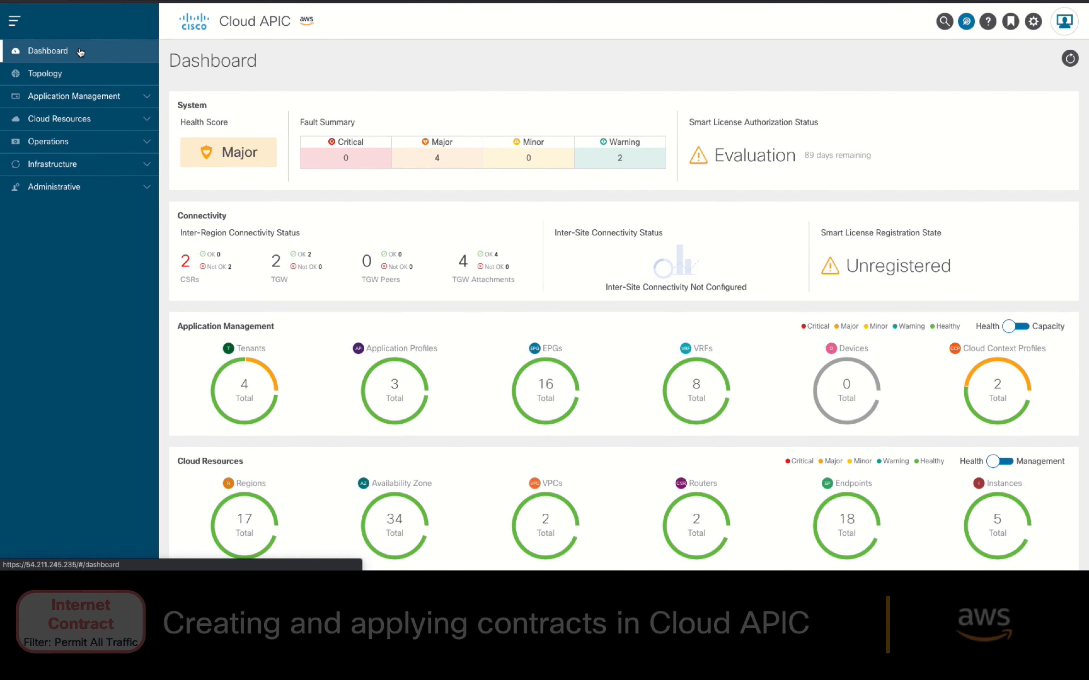
# - In Cloud APIC, start a new contract named Internet and assign it to the tenant MyTenant
pyautogui.click(75, 96)
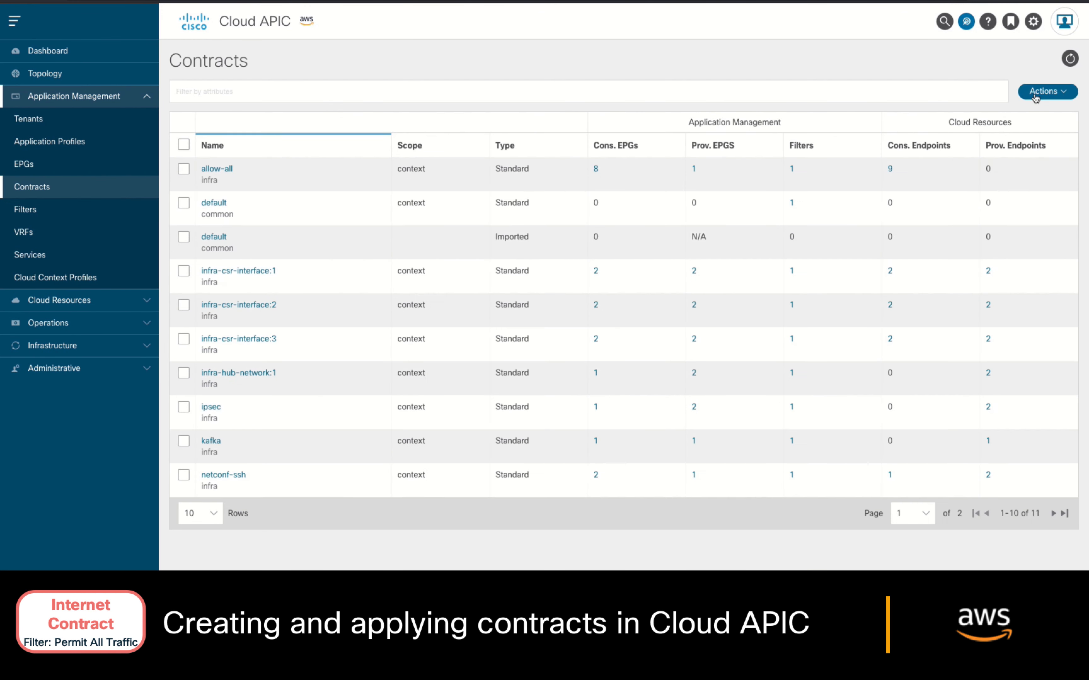
pyautogui.click(1043, 91)
pyautogui.click(1035, 116)
pyautogui.click(134, 106)
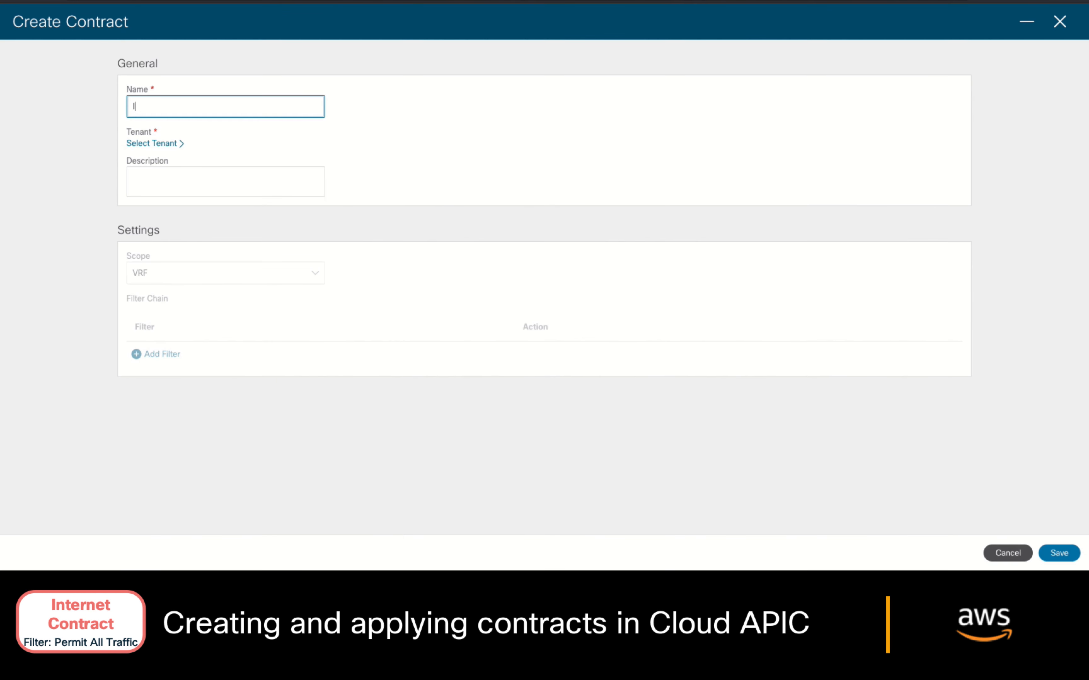
pyautogui.click(173, 144)
pyautogui.click(355, 212)
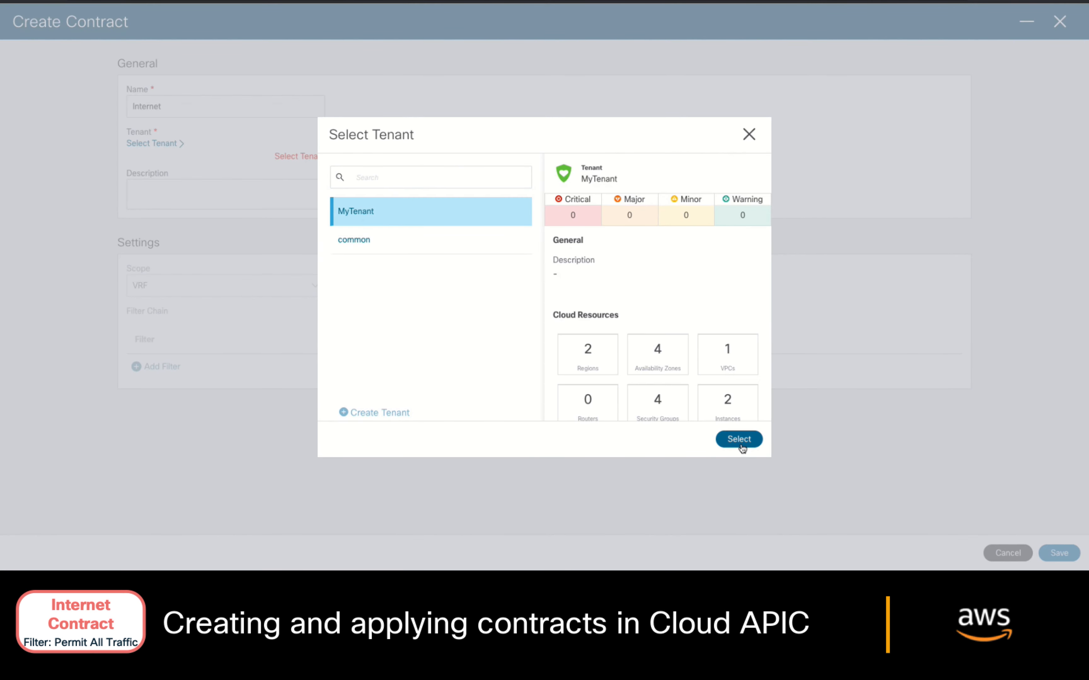
pyautogui.click(741, 443)
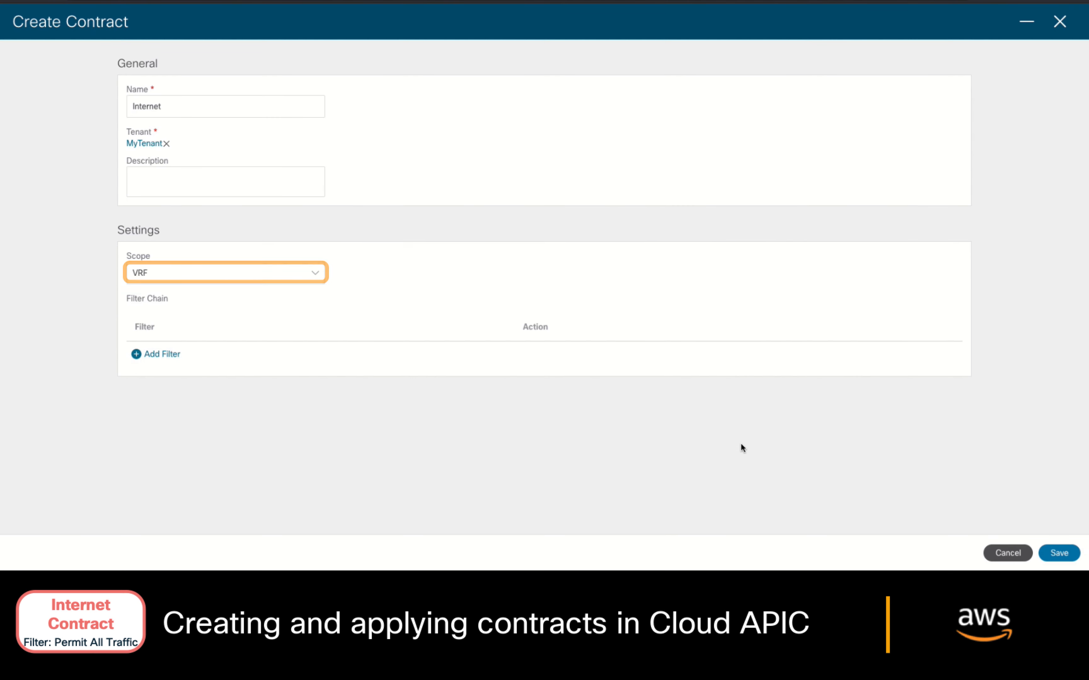
# - Add the default filter from tenant common to the contract, keep the VRF scope, and save the contract
pyautogui.click(176, 354)
pyautogui.click(178, 357)
pyautogui.click(355, 216)
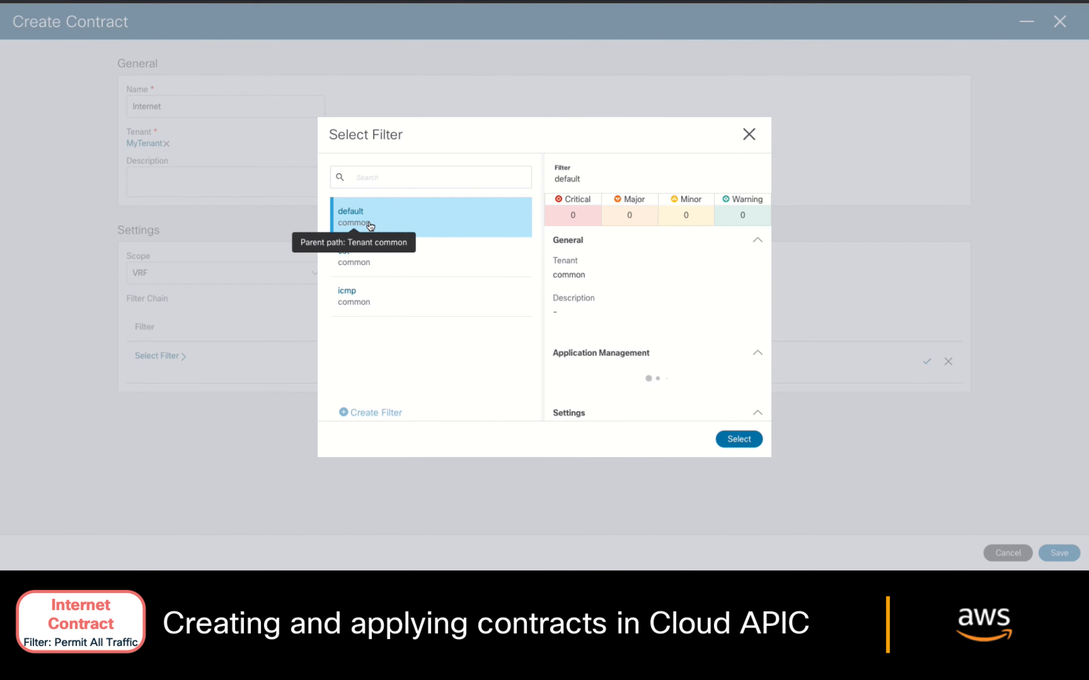
pyautogui.scroll(-1, 649, 356)
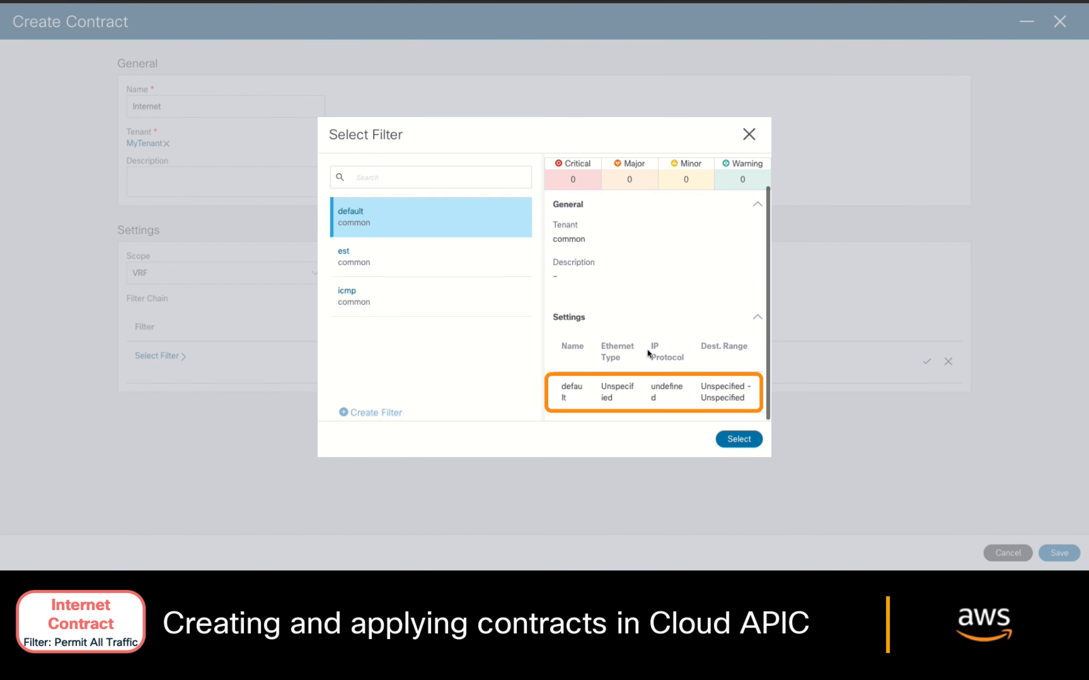
pyautogui.click(738, 440)
pyautogui.click(1059, 554)
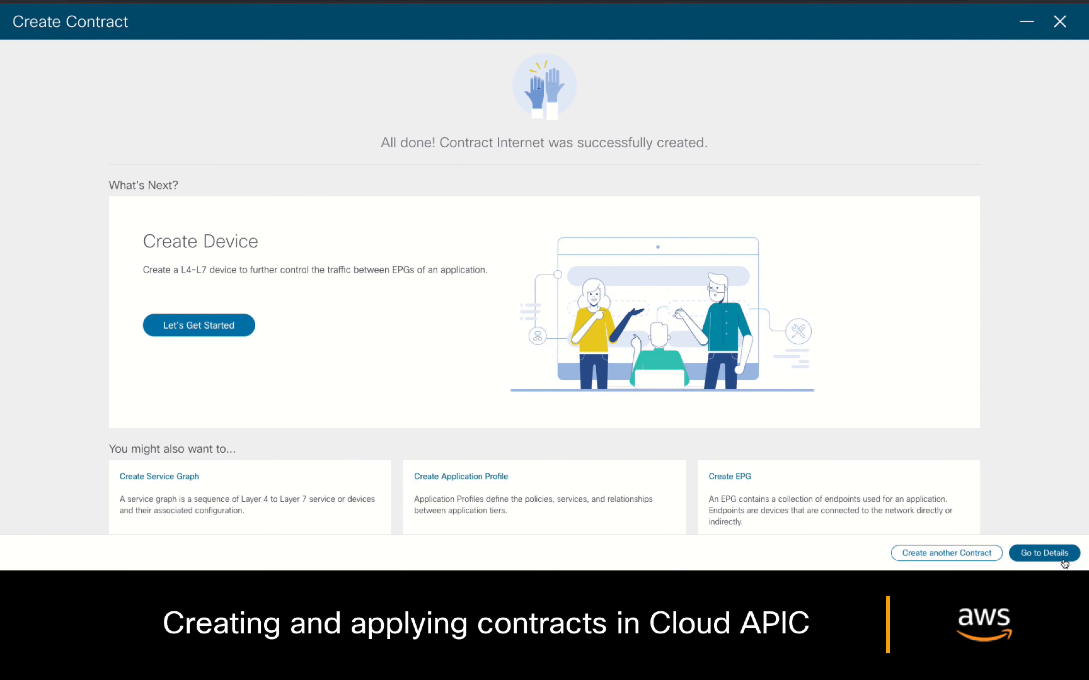
pyautogui.click(1063, 562)
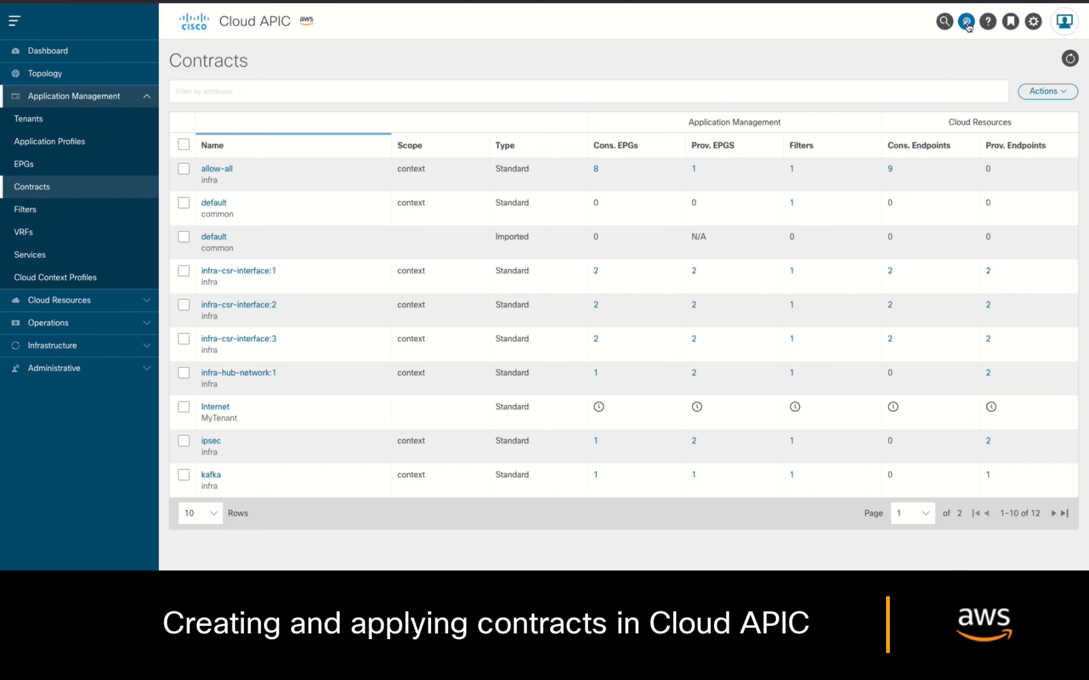
# - Open the EPG Communication configuration and select the Internet contract of MyTenant
pyautogui.click(967, 22)
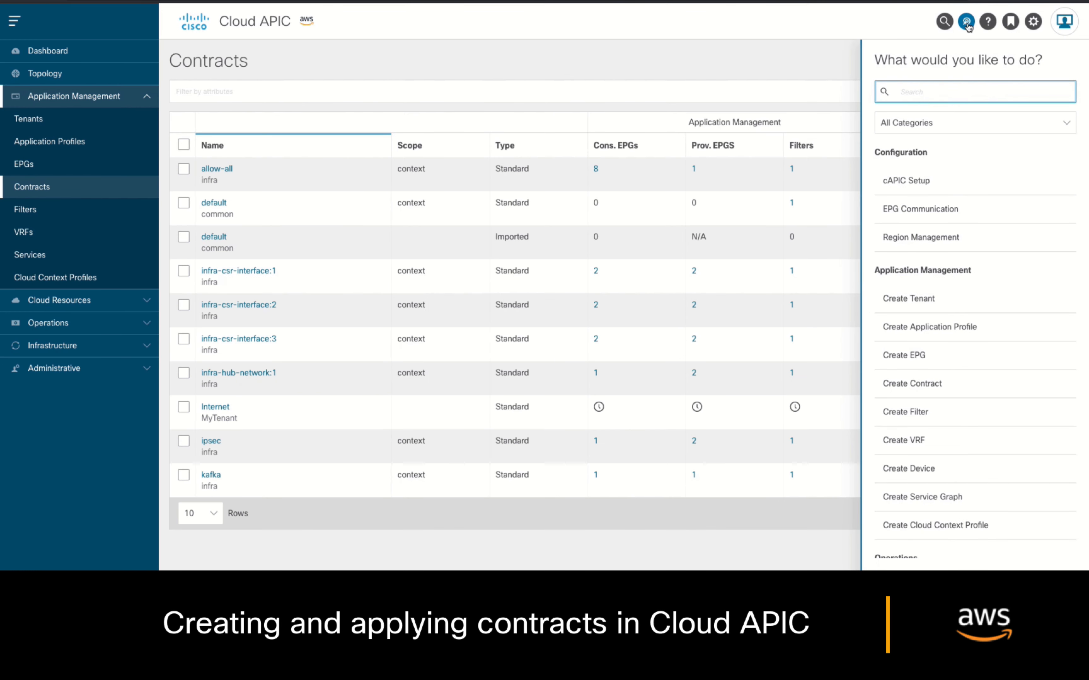
pyautogui.click(968, 218)
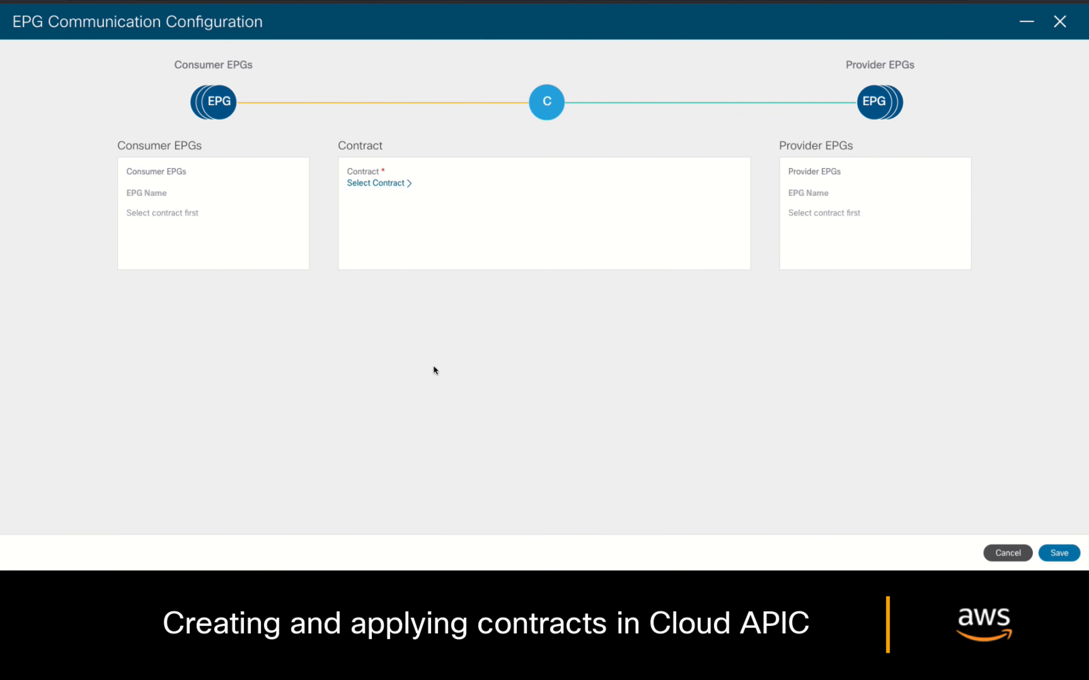
pyautogui.click(380, 184)
pyautogui.click(382, 214)
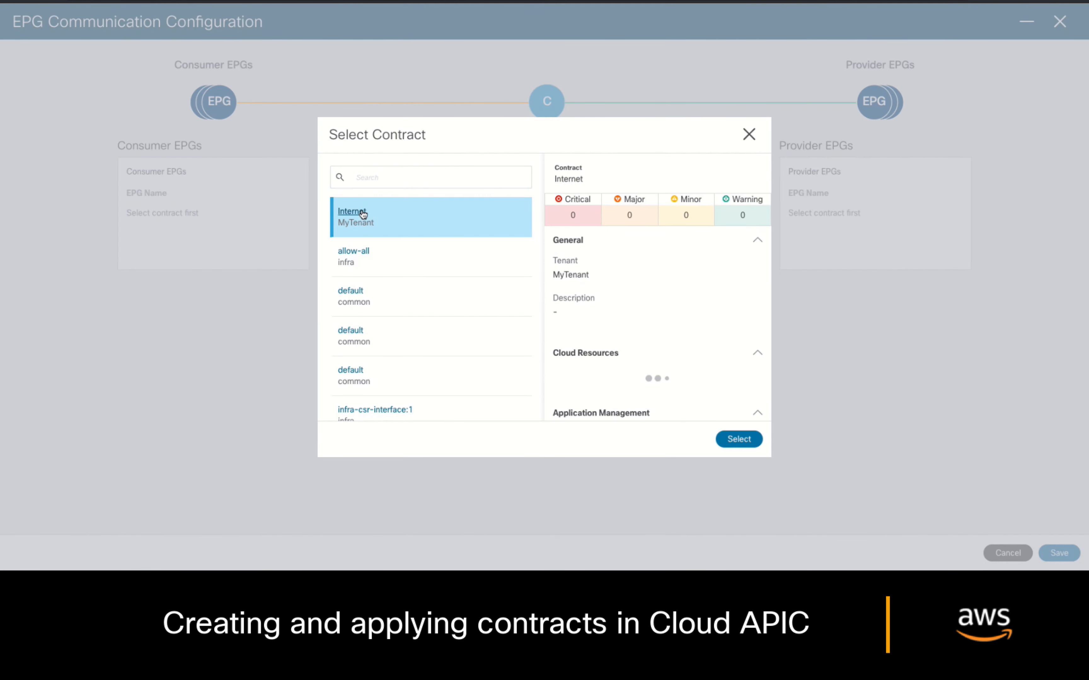
pyautogui.click(740, 442)
# - Set the Internet EPG as the contract's consumer and the Web EPG as its provider
pyautogui.click(203, 215)
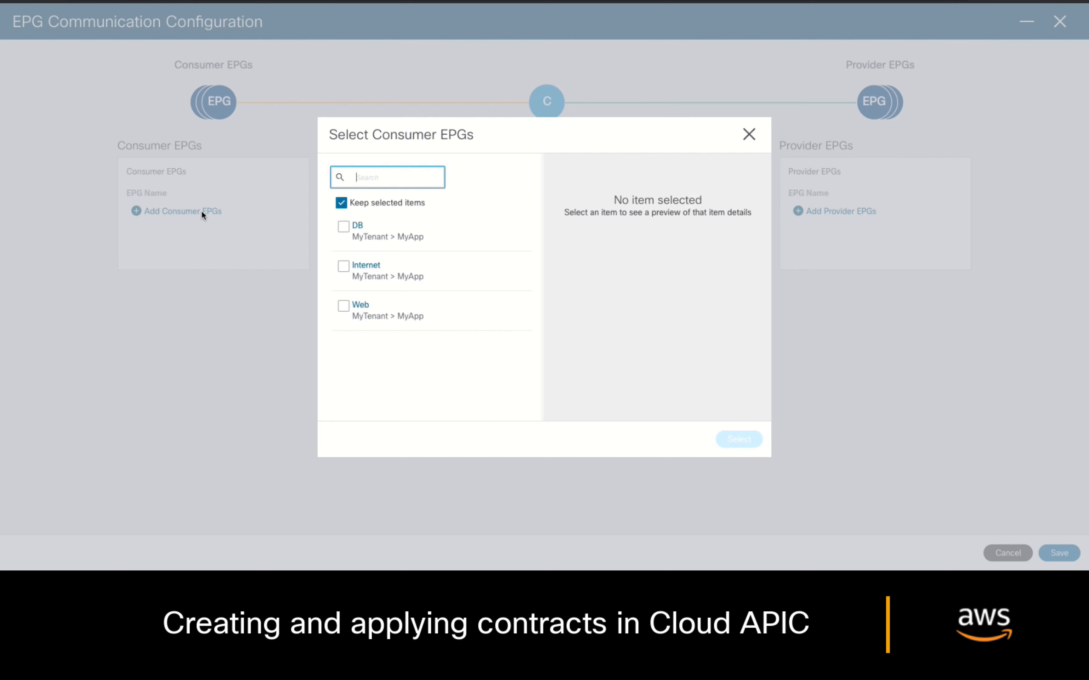
pyautogui.click(343, 268)
pyautogui.click(736, 441)
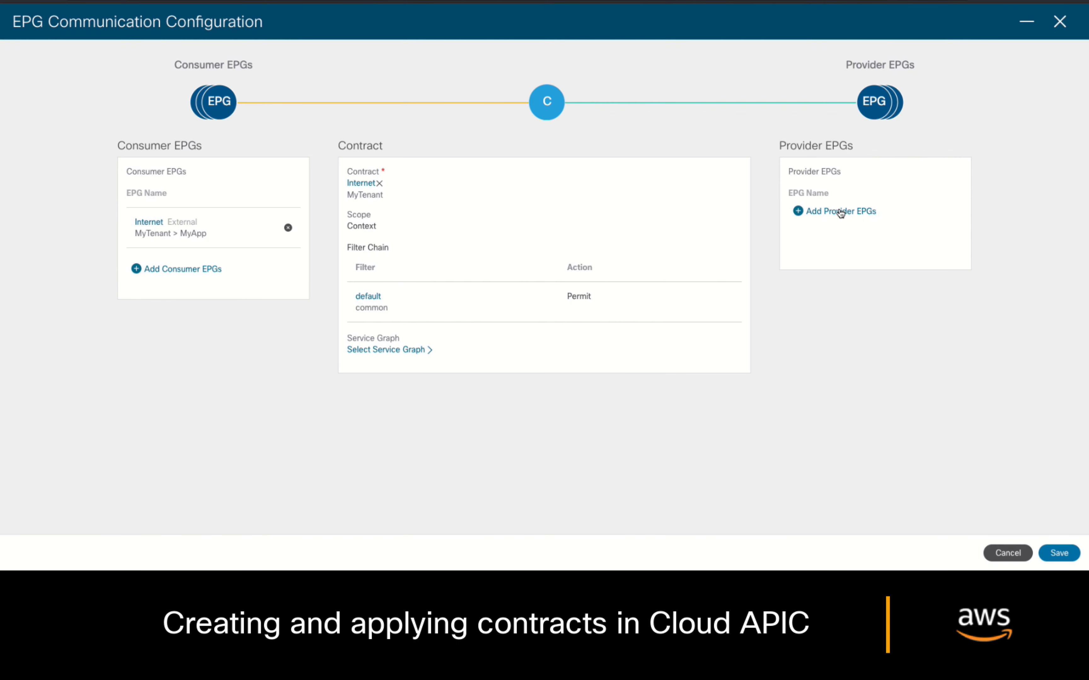
pyautogui.click(841, 211)
pyautogui.click(344, 307)
pyautogui.click(740, 441)
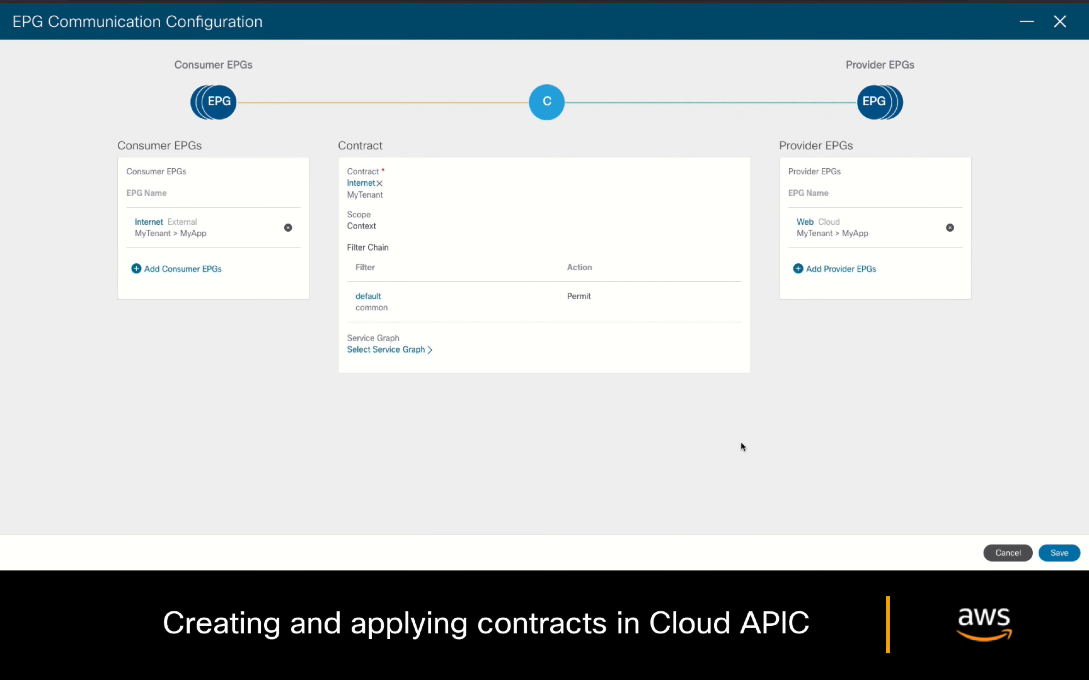
# - Save the EPG communication configuration that applies the Internet contract between the Internet and Web EPGs
pyautogui.click(1059, 553)
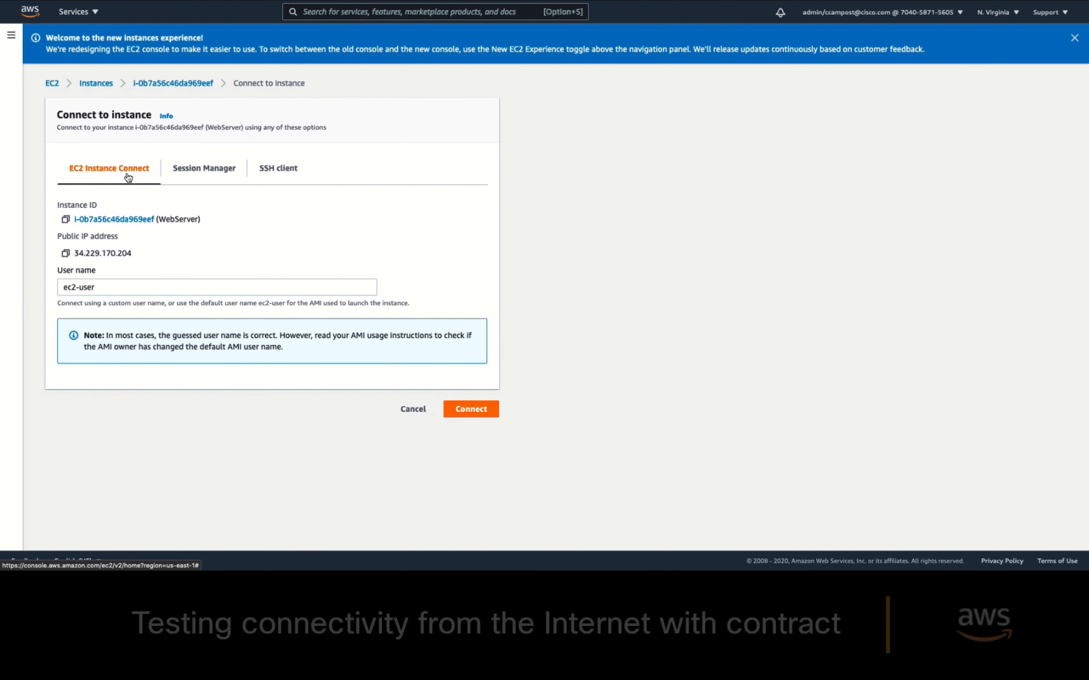
# - Connect to the WebServer instance through EC2 Instance Connect as ec2-user and test the shell's response with several empty commands
pyautogui.click(479, 411)
pyautogui.press('Return')
pyautogui.press('Return')
pyautogui.press('Return')
pyautogui.press('Return')
pyautogui.press('Return')
pyautogui.press('Return')
pyautogui.press('Return')
pyautogui.press('Return')
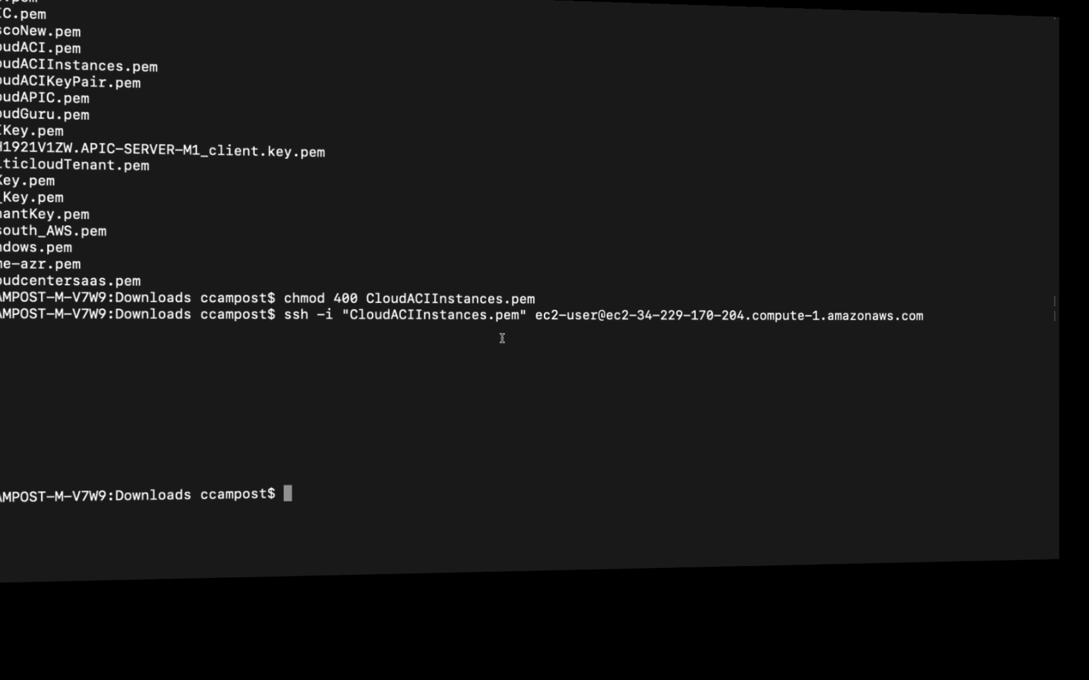
# - In the local terminal, rerun the SSH command to WebServer with CloudACIInstances.pem and accept the host's fingerprint with yes
pyautogui.press('Up')
pyautogui.press('Return')
pyautogui.write('yes')
pyautogui.press('Return')
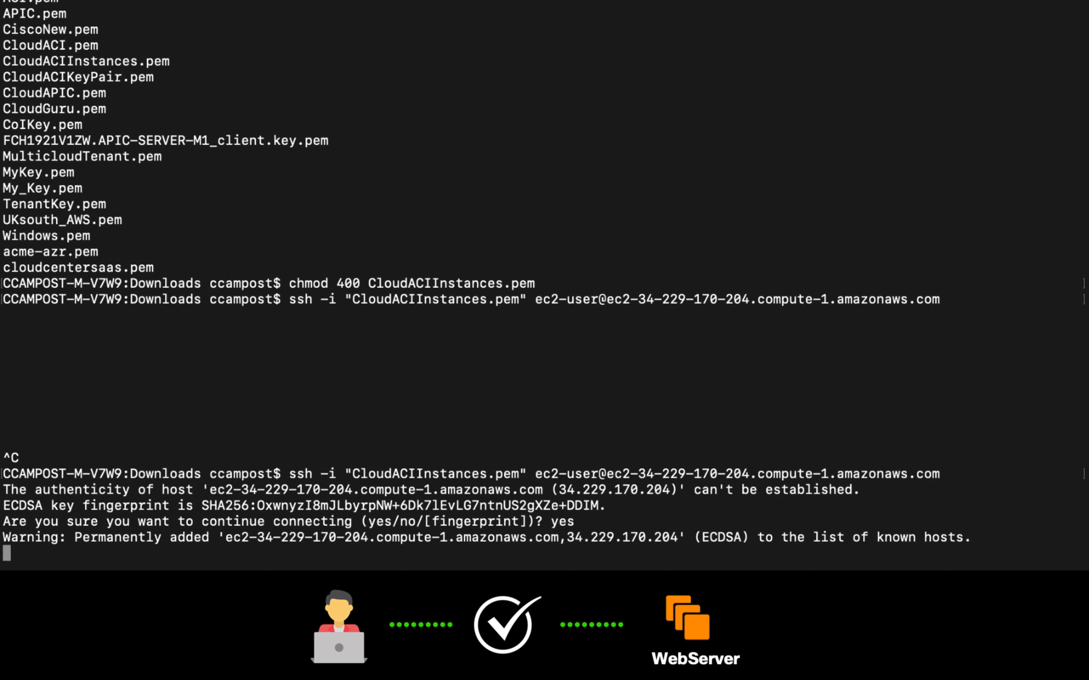
pyautogui.press('Return')
pyautogui.press('Return')
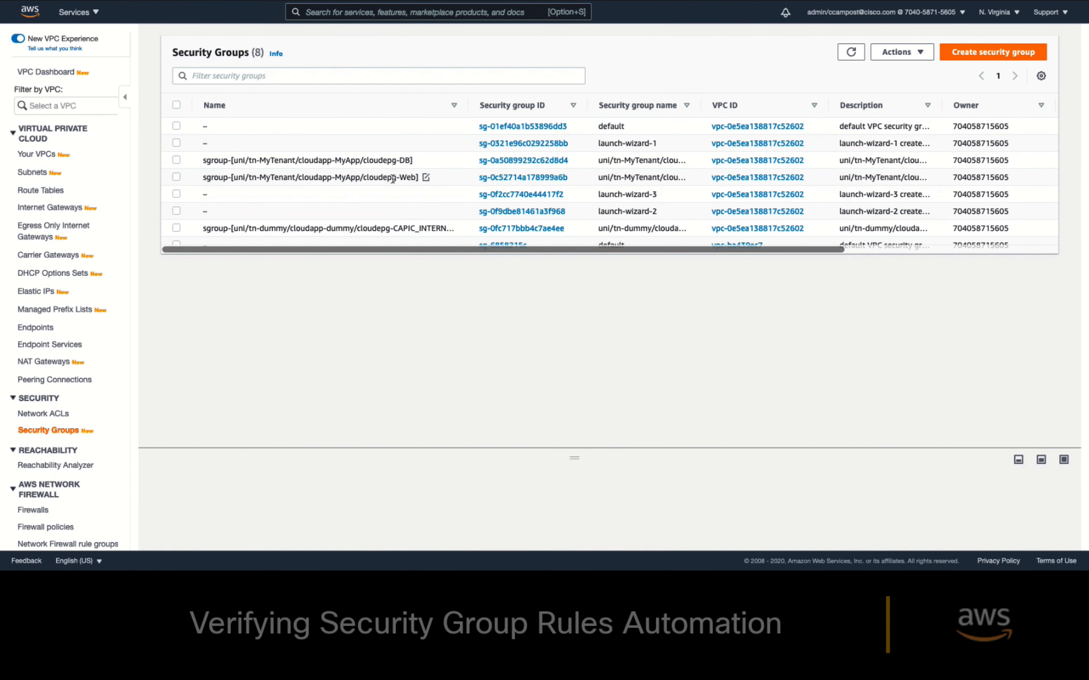
# - In the AWS VPC console, open the security group of the Web EPG to examine its rules
pyautogui.click(392, 178)
pyautogui.click(496, 177)
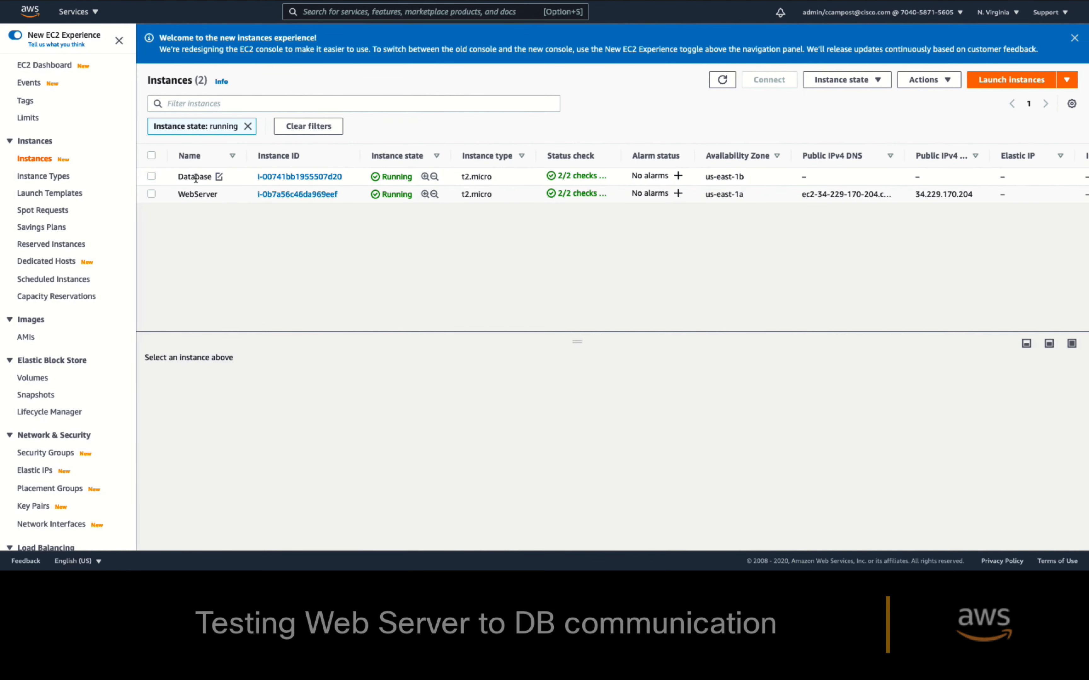
# - Check the Database instance's private IPv4 address in the EC2 console and connect to WebServer through EC2 Instance Connect
pyautogui.click(196, 178)
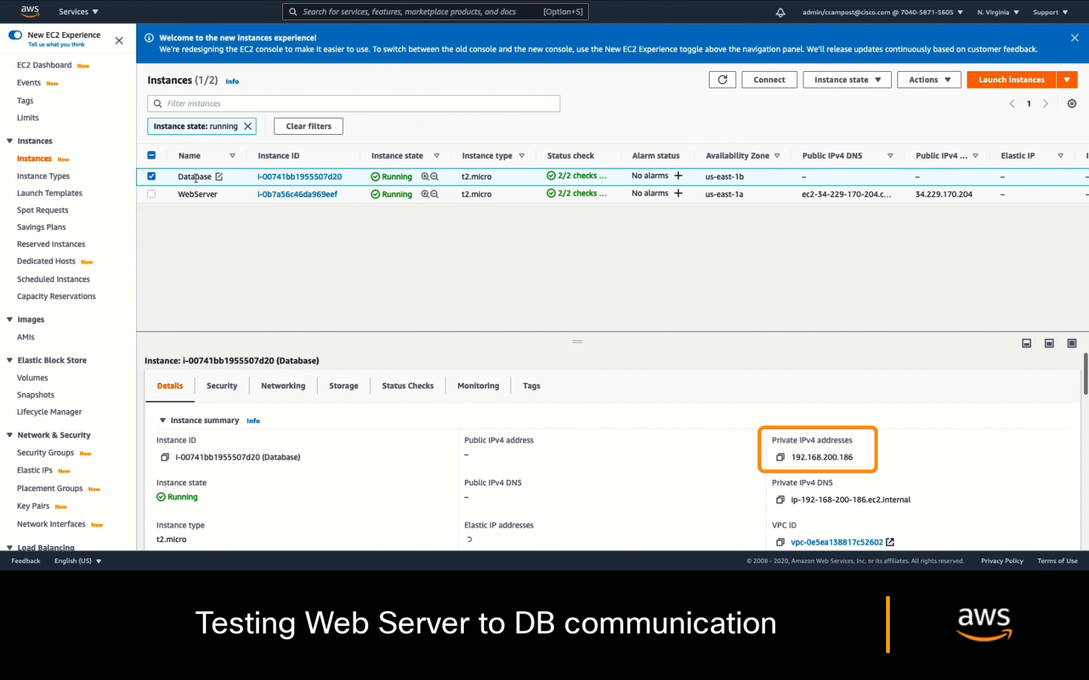
pyautogui.click(191, 196)
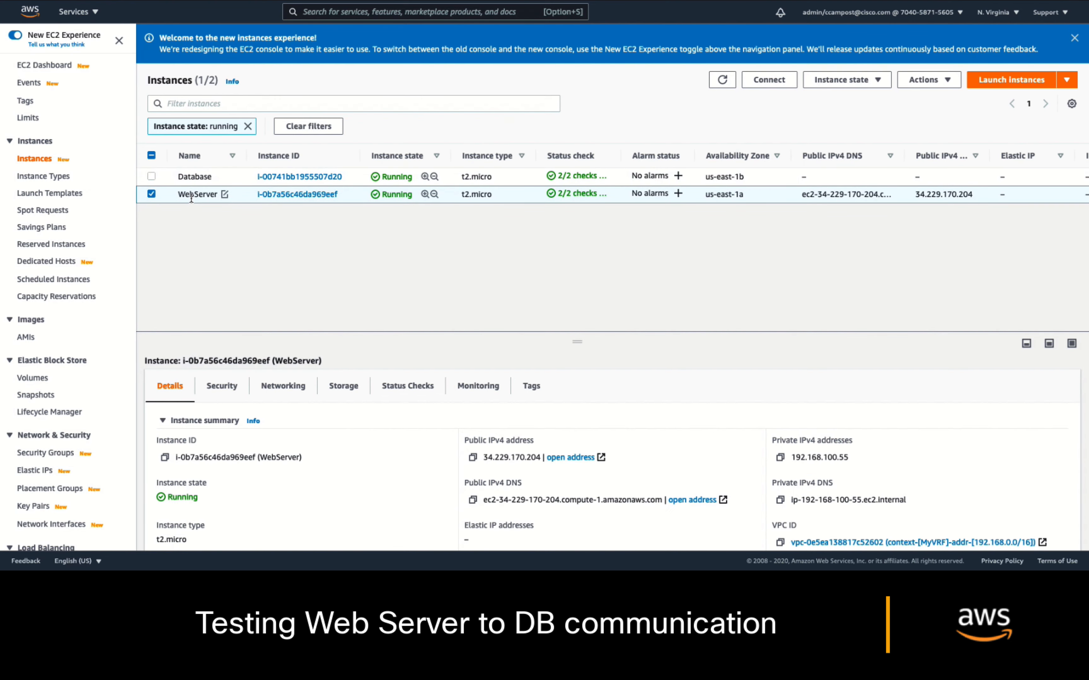
pyautogui.click(789, 88)
pyautogui.click(469, 369)
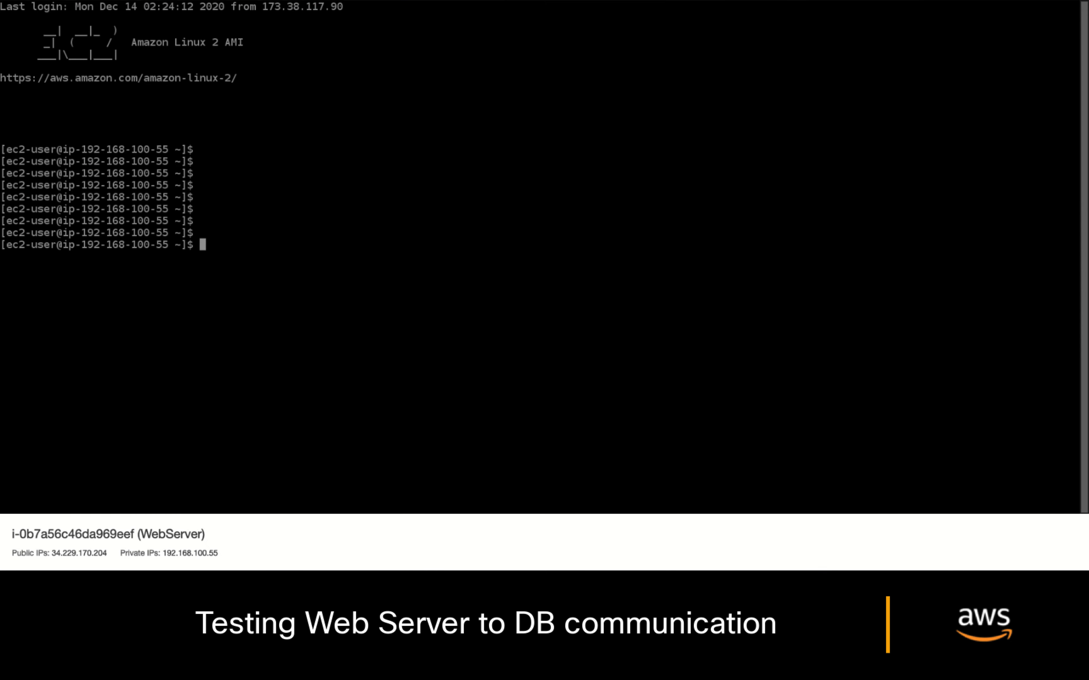